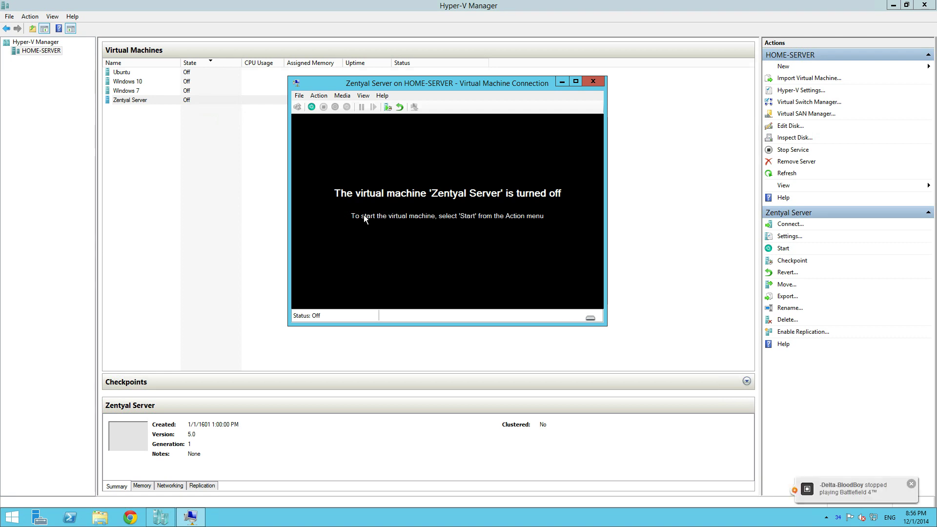
# Step: Power on the Zentyal Server VM from its console window, leaving the removable media options unchanged
pyautogui.moveTo(365, 83); pyautogui.dragTo(401, 122)
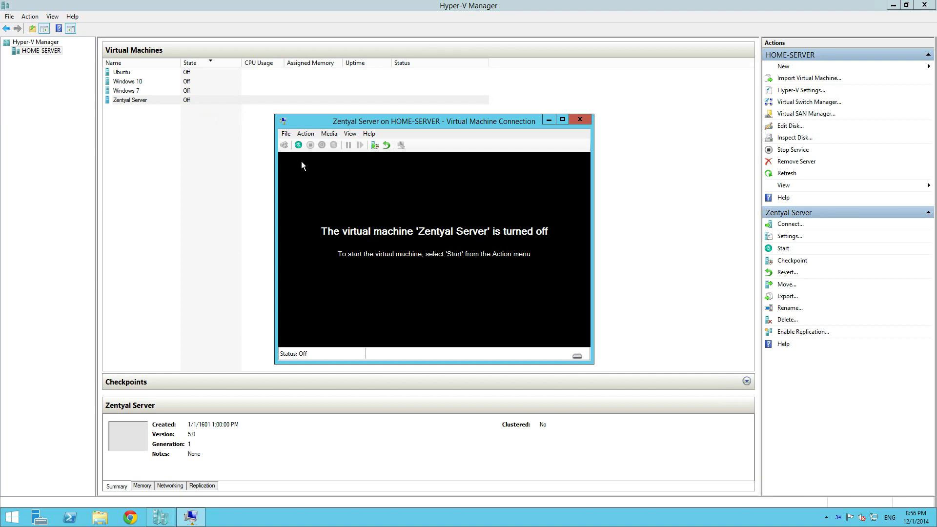
pyautogui.click(297, 145)
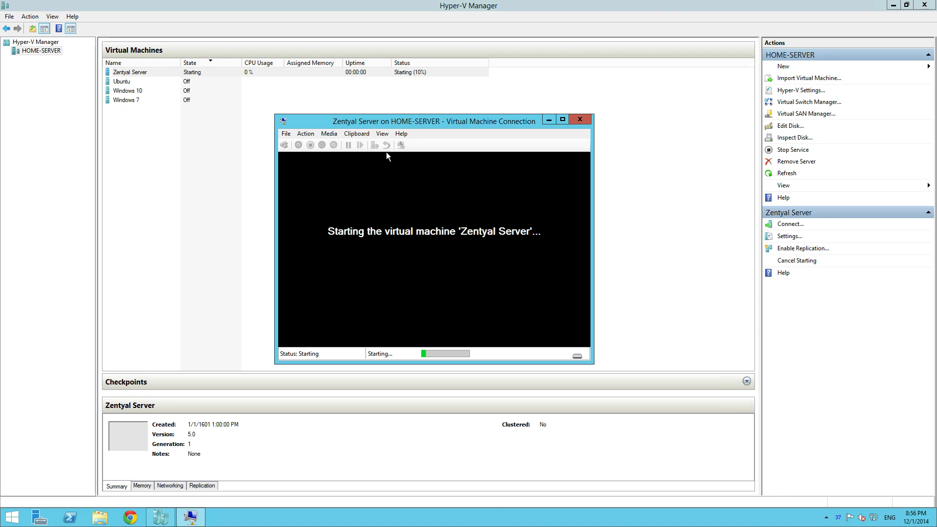
pyautogui.click(327, 134)
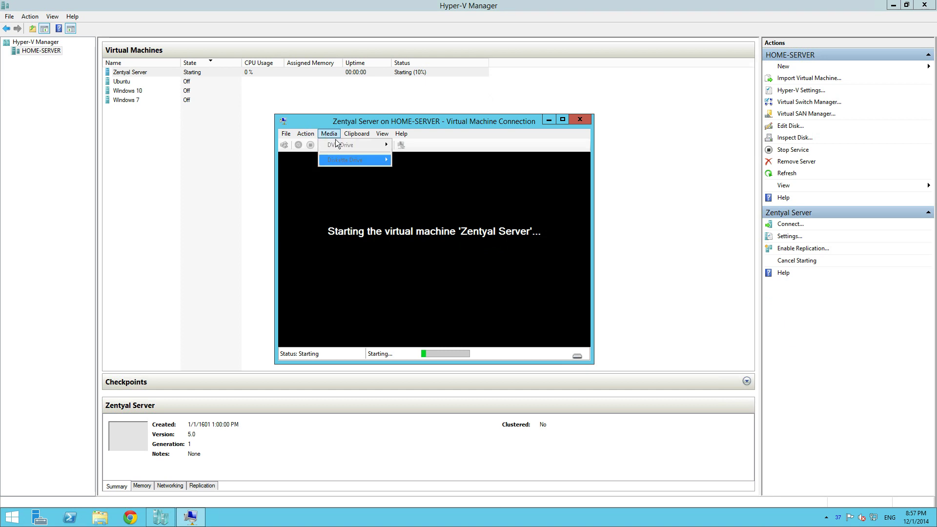
pyautogui.click(469, 137)
# Step: Open the Zentyal Server VM's settings from the console's File menu
pyautogui.moveTo(431, 122); pyautogui.dragTo(427, 111)
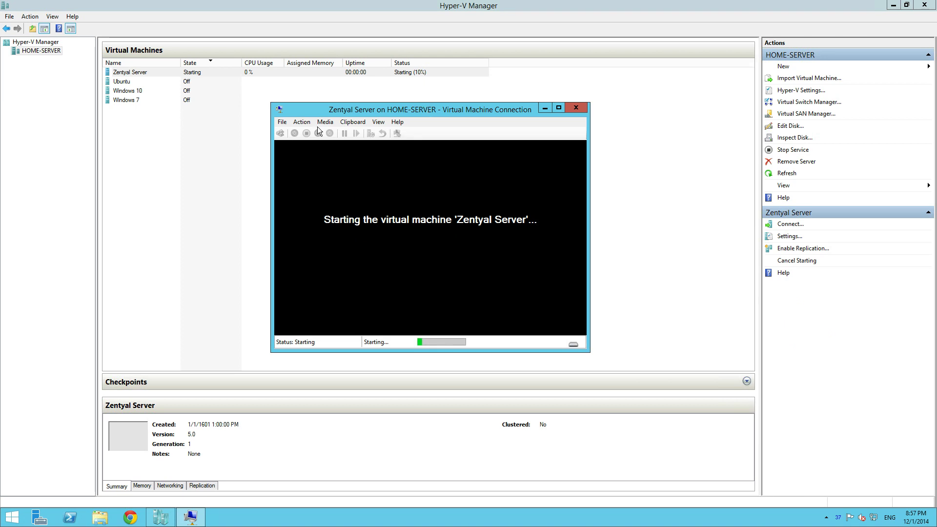
pyautogui.click(278, 120)
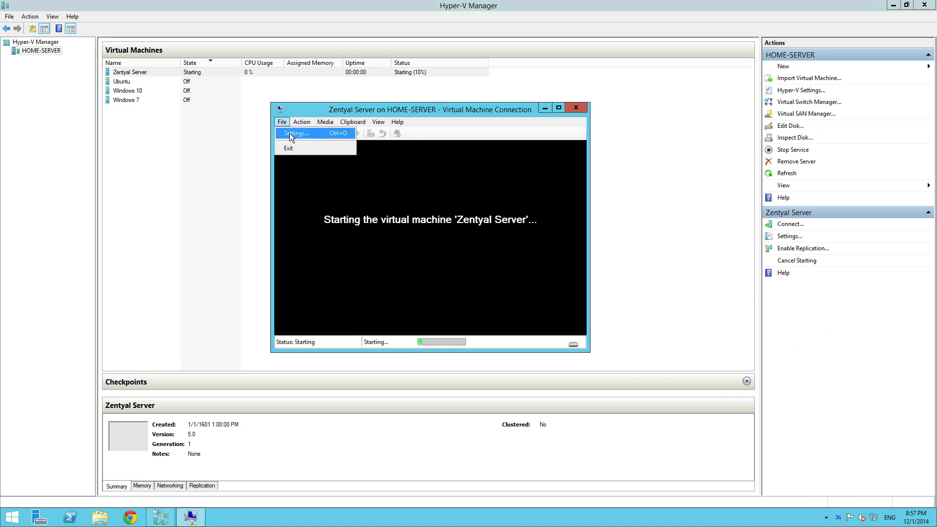
pyautogui.click(289, 134)
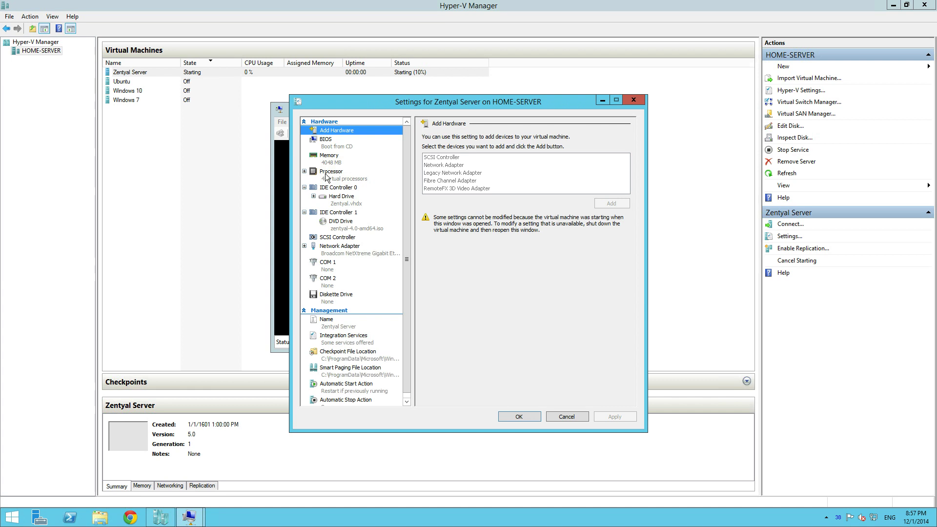
pyautogui.click(325, 176)
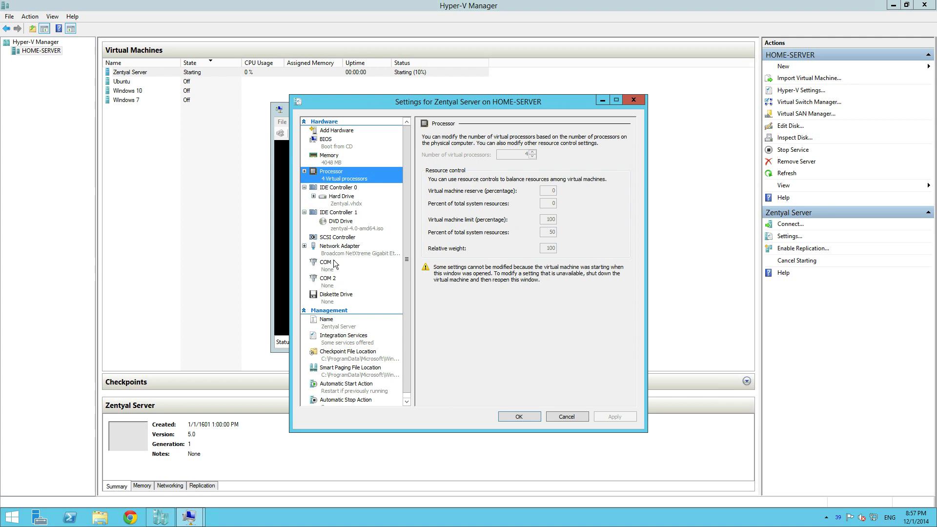
pyautogui.click(400, 246)
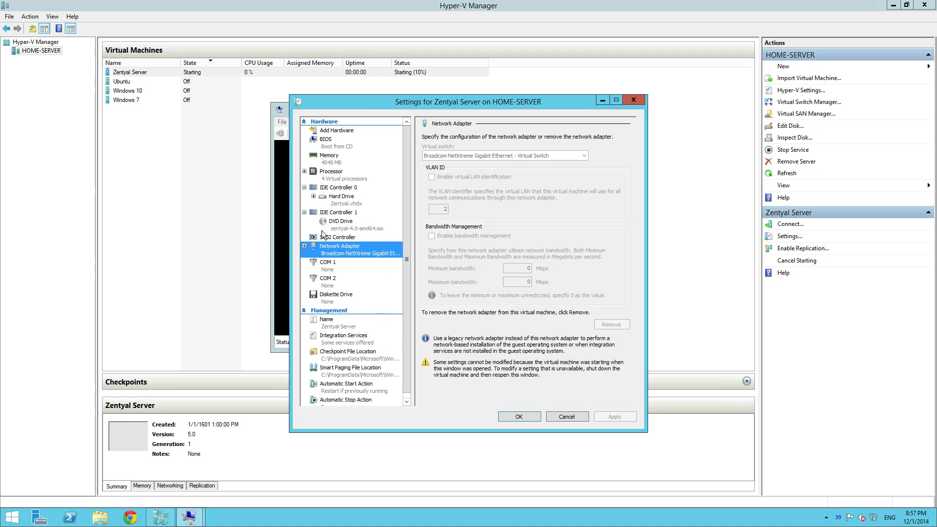
pyautogui.click(341, 223)
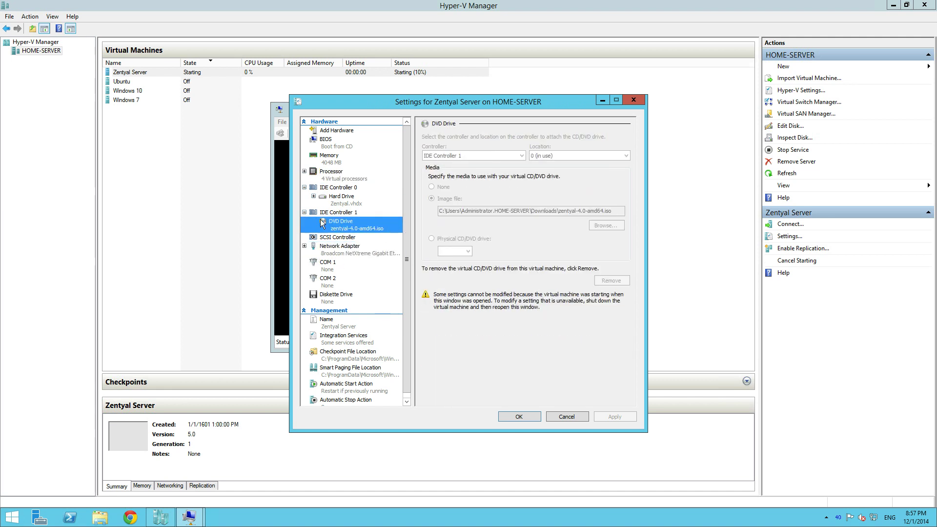
pyautogui.click(355, 205)
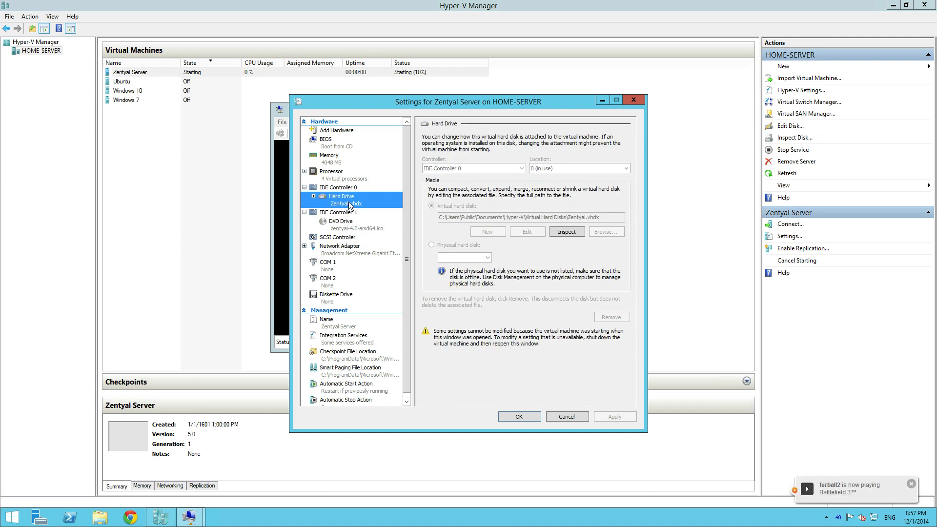
pyautogui.click(338, 158)
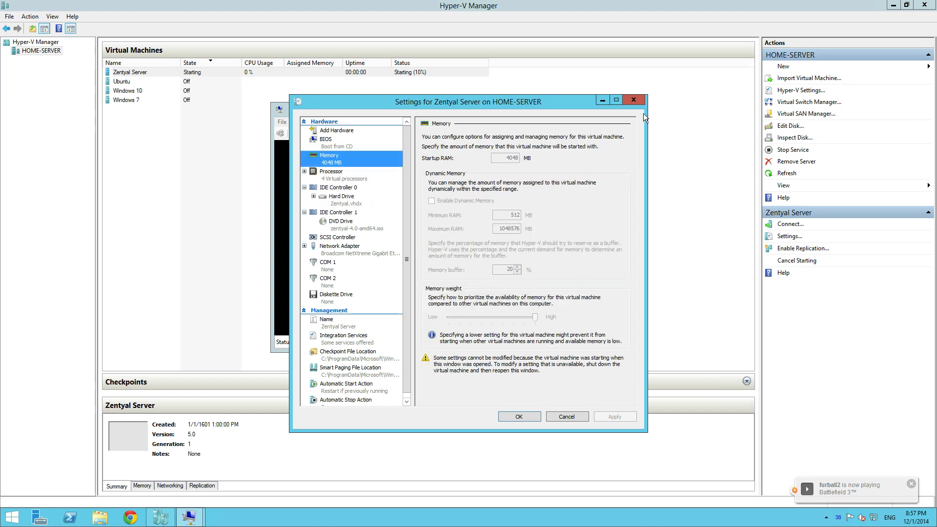
pyautogui.click(634, 100)
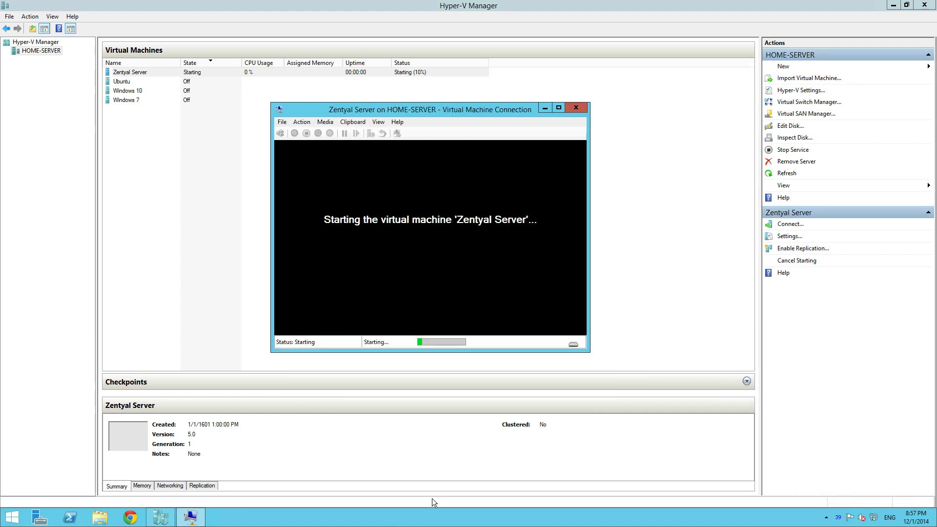
pyautogui.rightClick(396, 518)
pyautogui.click(437, 496)
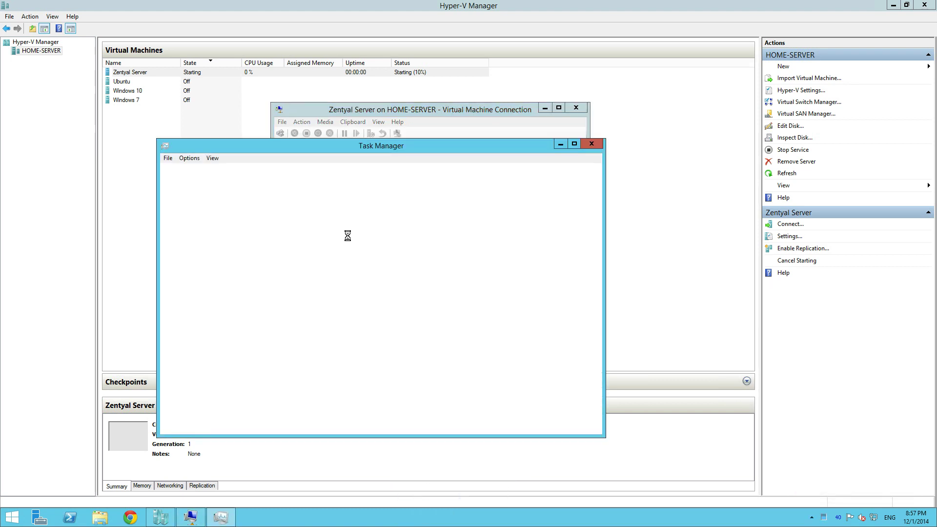
pyautogui.click(215, 173)
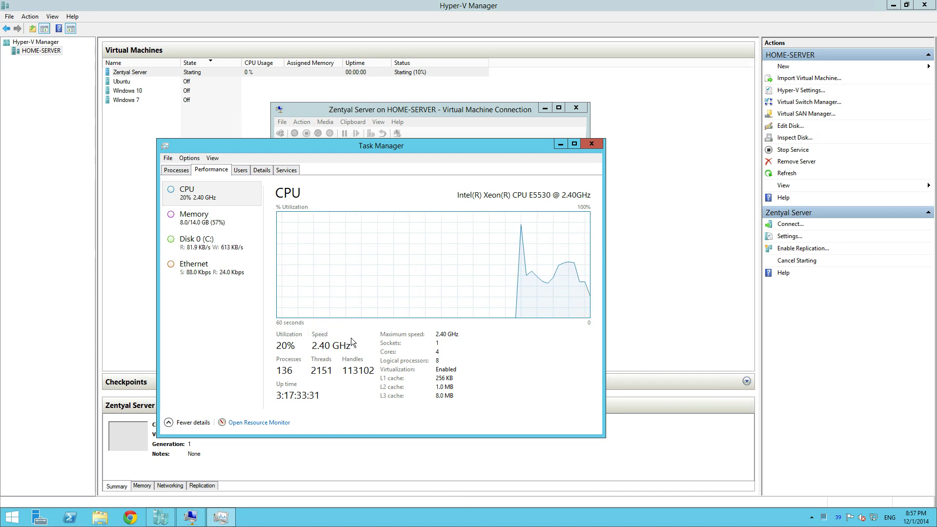
pyautogui.click(229, 215)
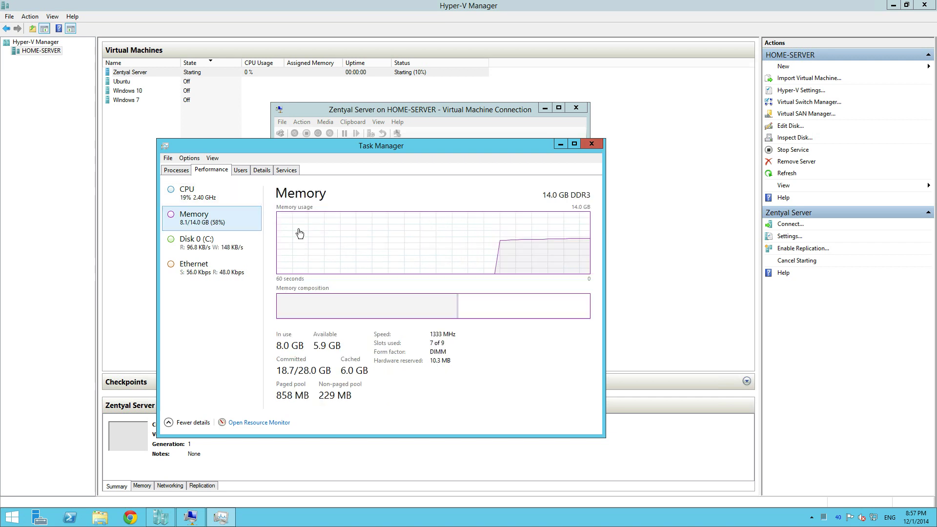
pyautogui.click(592, 144)
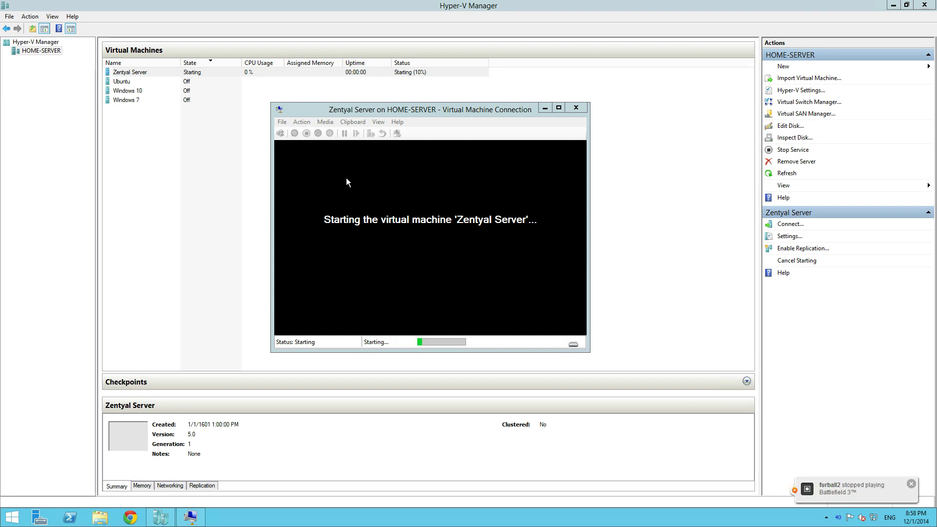
# Step: Dismiss the game notification and bring the Zentyal Server console to the front
pyautogui.click(414, 113)
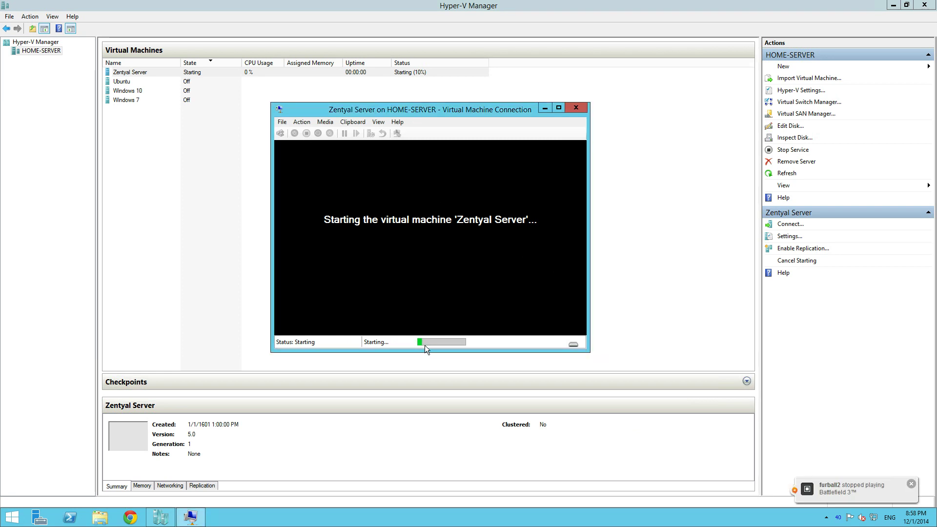
pyautogui.click(914, 486)
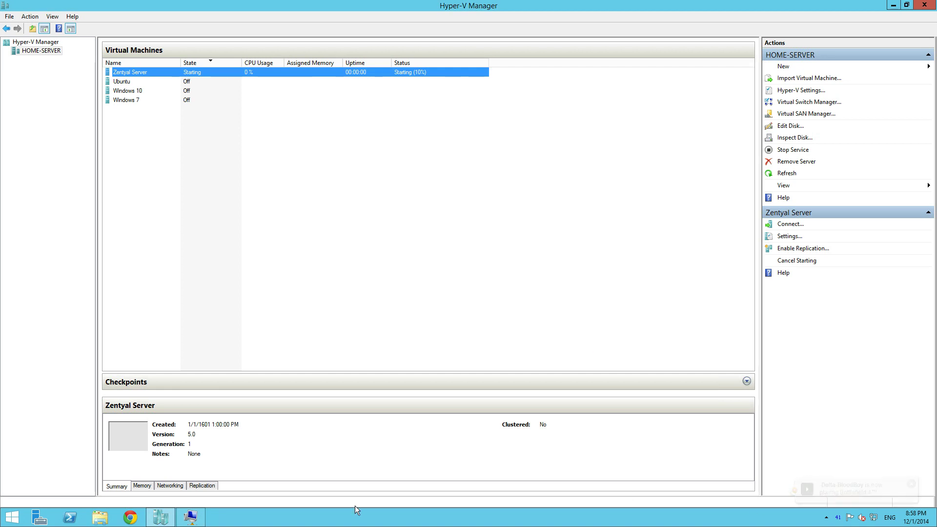
pyautogui.click(190, 517)
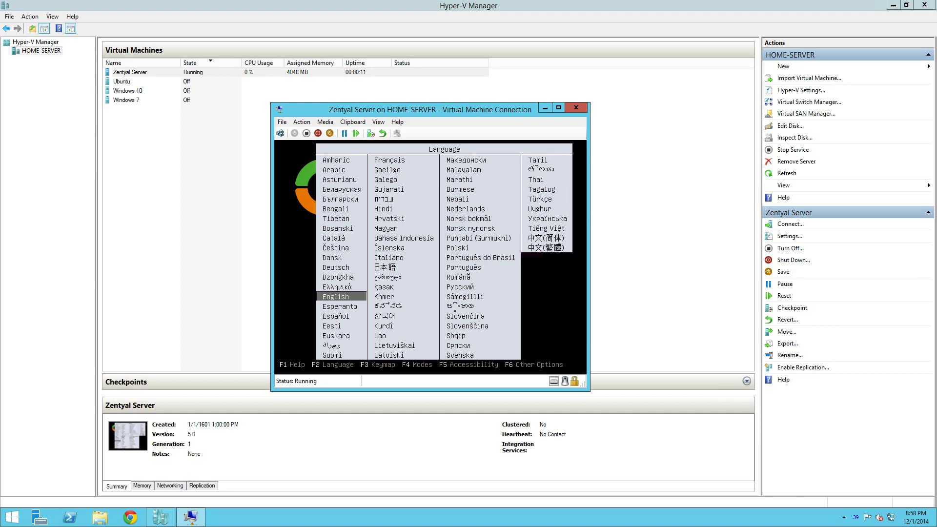
# Step: Accept English at boot and launch Install Zentyal 4.0 (expert mode)
pyautogui.press('Return')
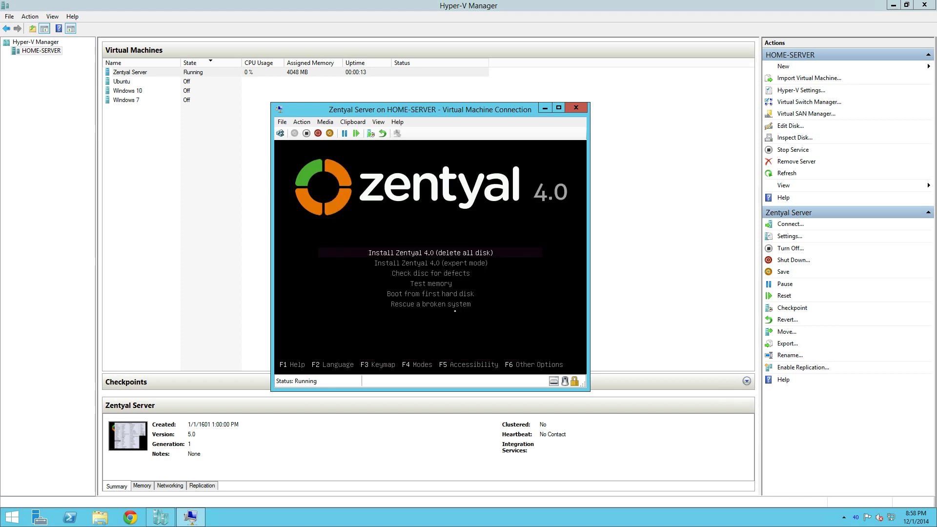
pyautogui.press('Down')
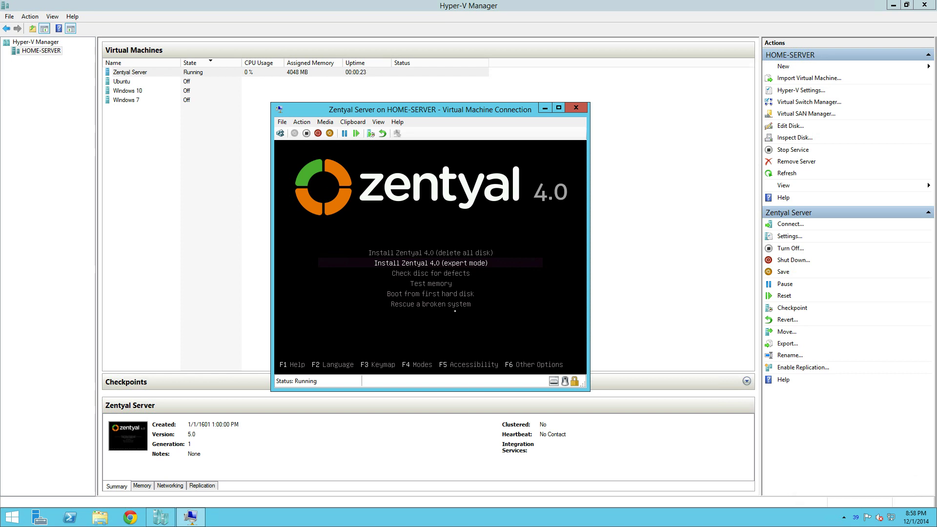
pyautogui.press('Return')
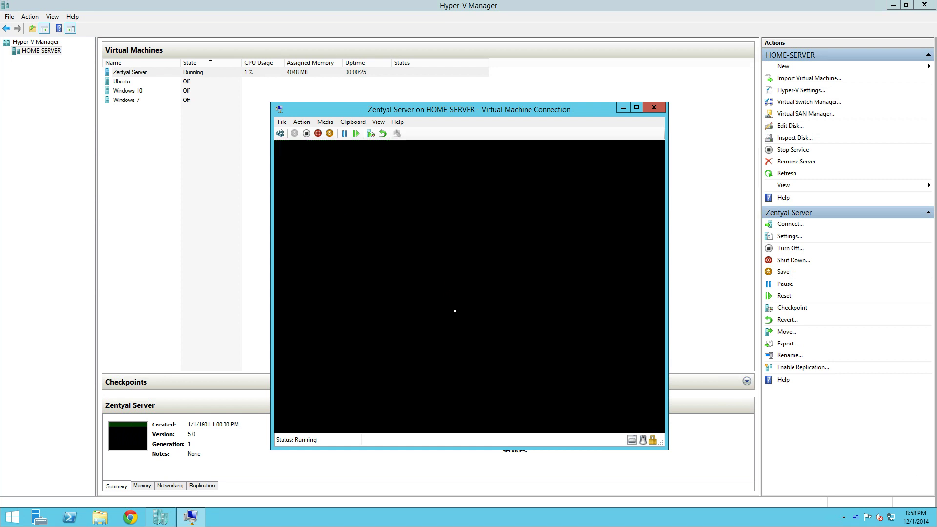
pyautogui.moveTo(407, 111); pyautogui.dragTo(397, 96)
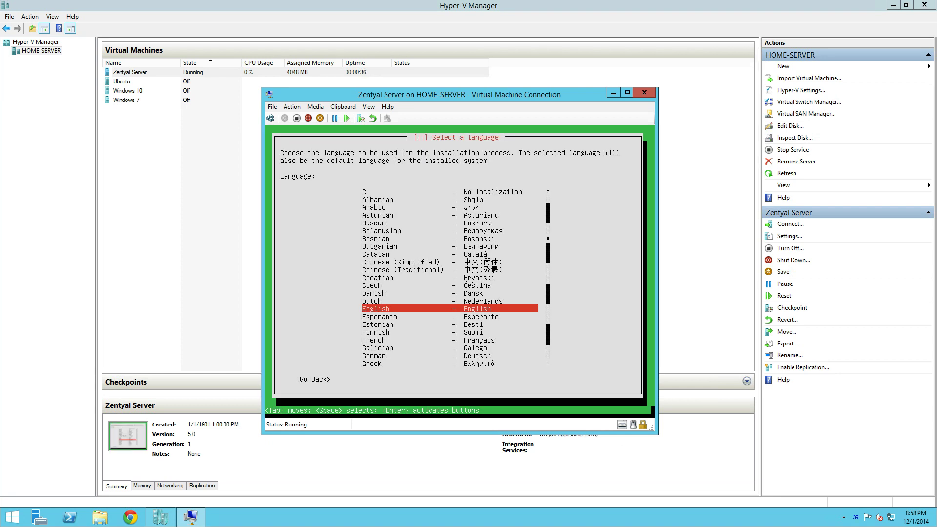
# Step: Choose English as the language and New Zealand as the location, and decline keyboard detection
pyautogui.press('Return')
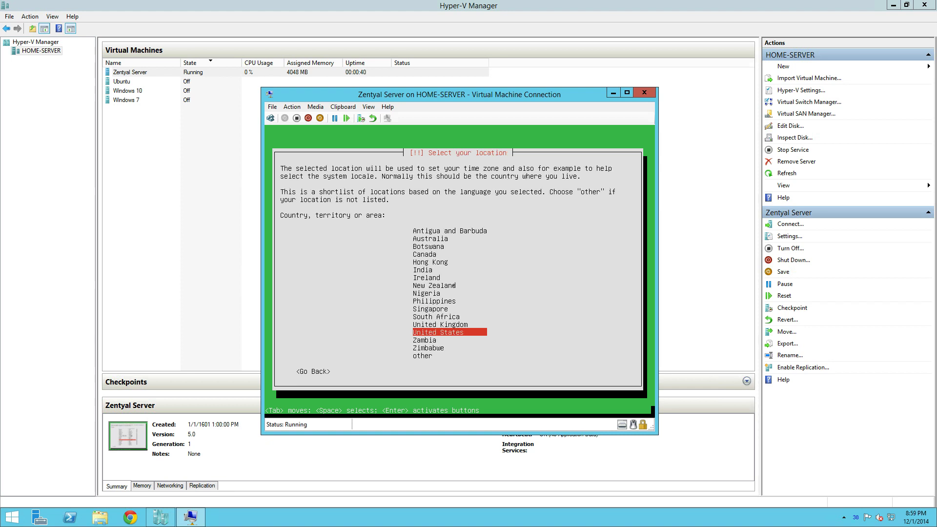
pyautogui.press('Up')
pyautogui.press('Up')
pyautogui.press('Up')
pyautogui.press('Up')
pyautogui.press('Up')
pyautogui.press('Up')
pyautogui.press('Return')
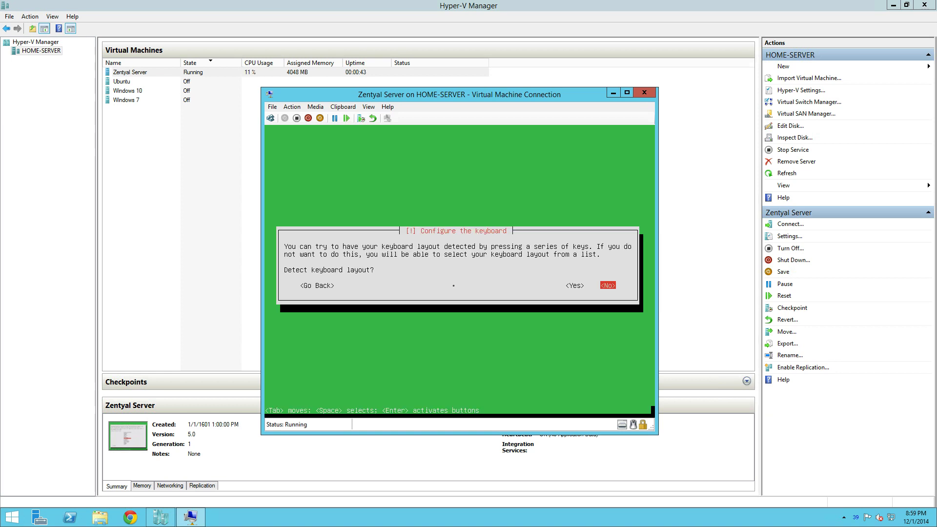
pyautogui.press('Return')
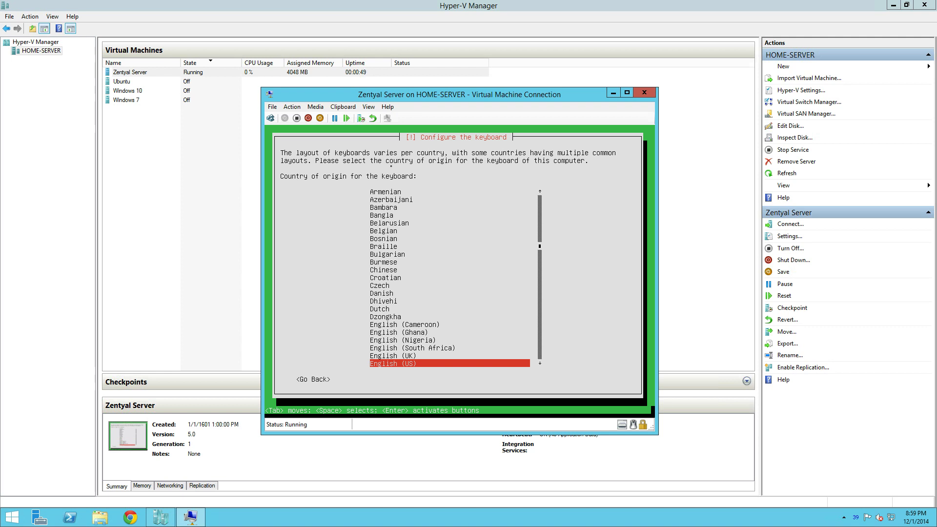
# Step: Accept English (US) as both the keyboard country and the keyboard layout
pyautogui.press('Return')
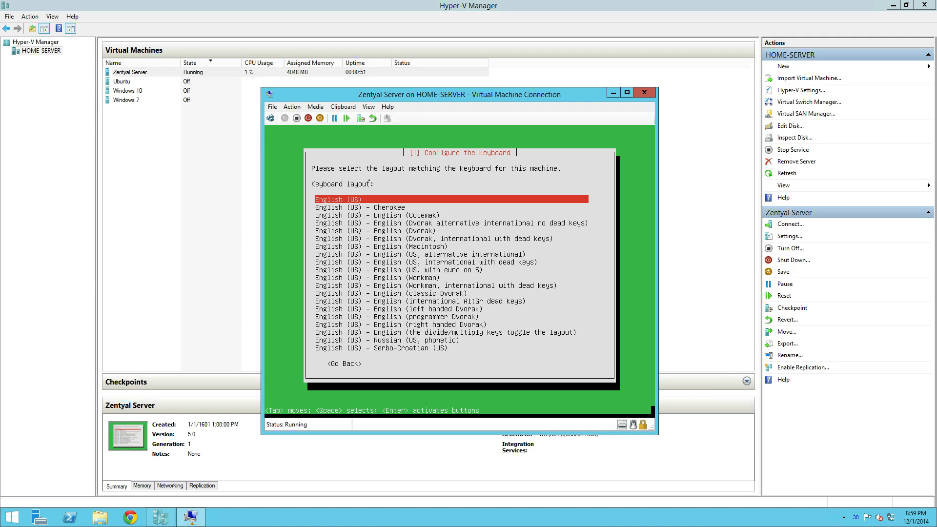
pyautogui.press('Return')
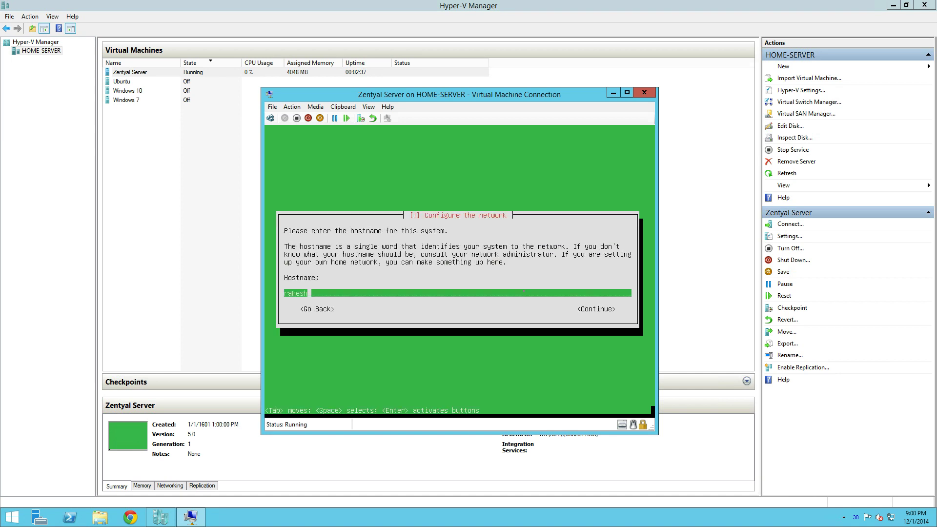
# Step: Replace the default hostname with zentyal-server and continue
pyautogui.press('BackSpace')
pyautogui.press('BackSpace')
pyautogui.press('BackSpace')
pyautogui.press('BackSpace')
pyautogui.press('BackSpace')
pyautogui.press('BackSpace')
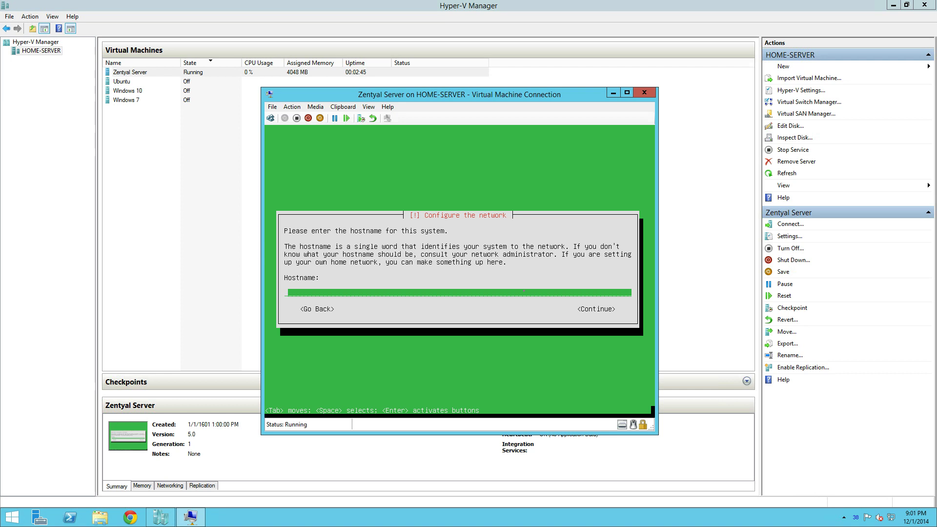
pyautogui.write('zentyal-server')
pyautogui.press('Return')
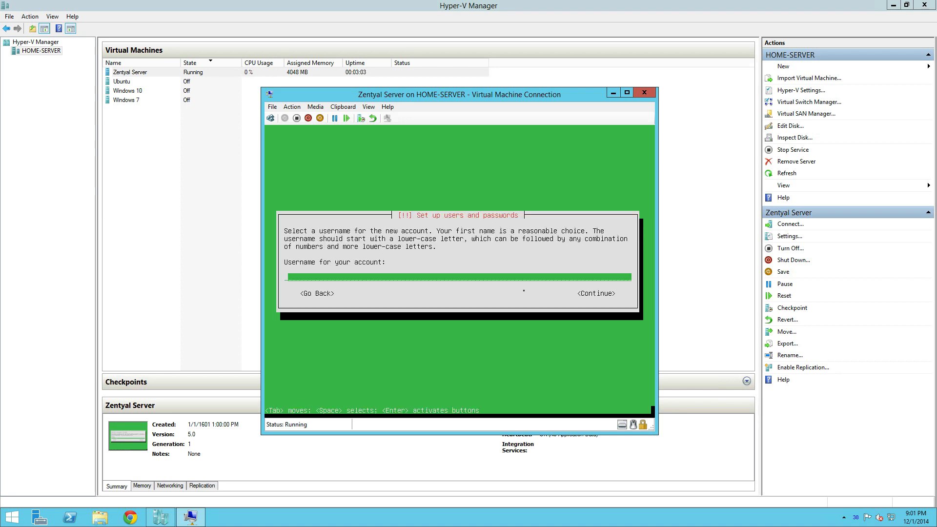
# Step: Create the user test and enter its password twice to confirm it
pyautogui.write('test')
pyautogui.press('Tab')
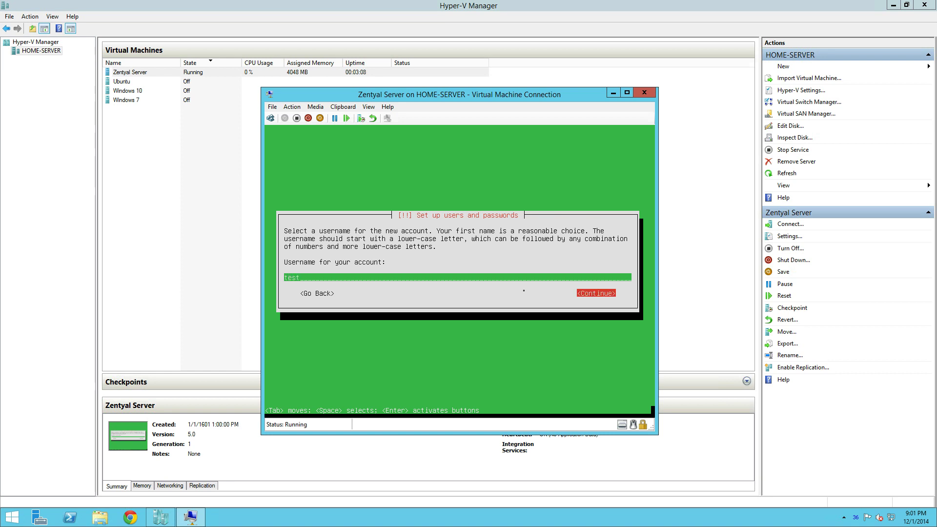
pyautogui.press('Return')
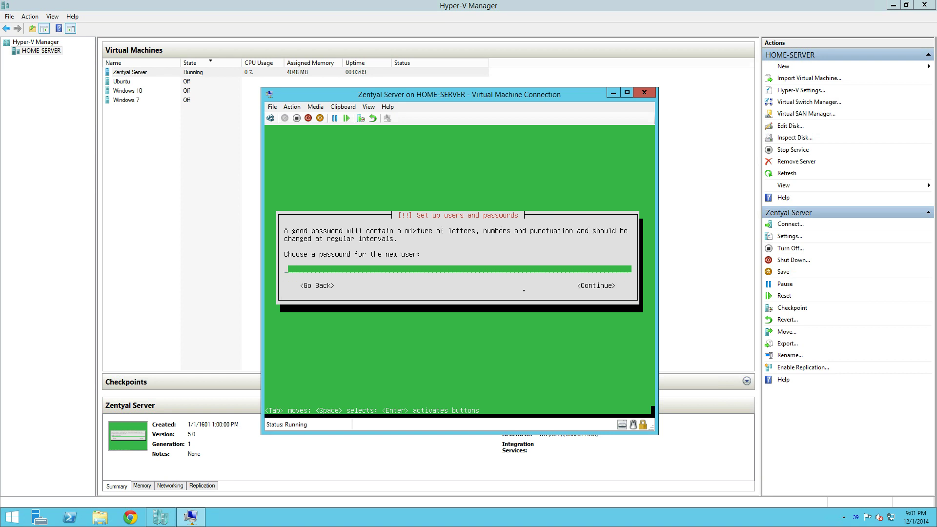
pyautogui.write('password')
pyautogui.press('Return')
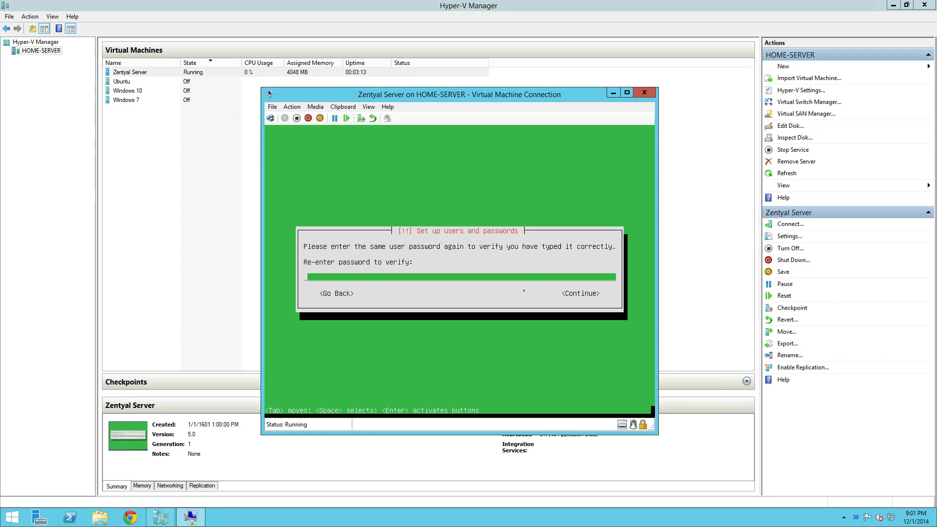
pyautogui.write('password')
pyautogui.press('Return')
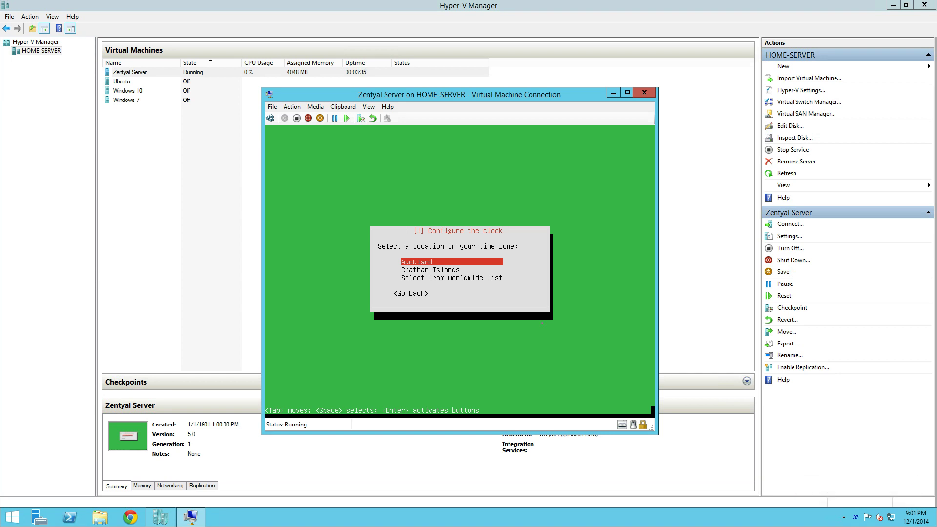
# Step: Keep Auckland as the time zone and guided-partition the entire 21.5 GB SCSI3 disk, writing the changes
pyautogui.press('Return')
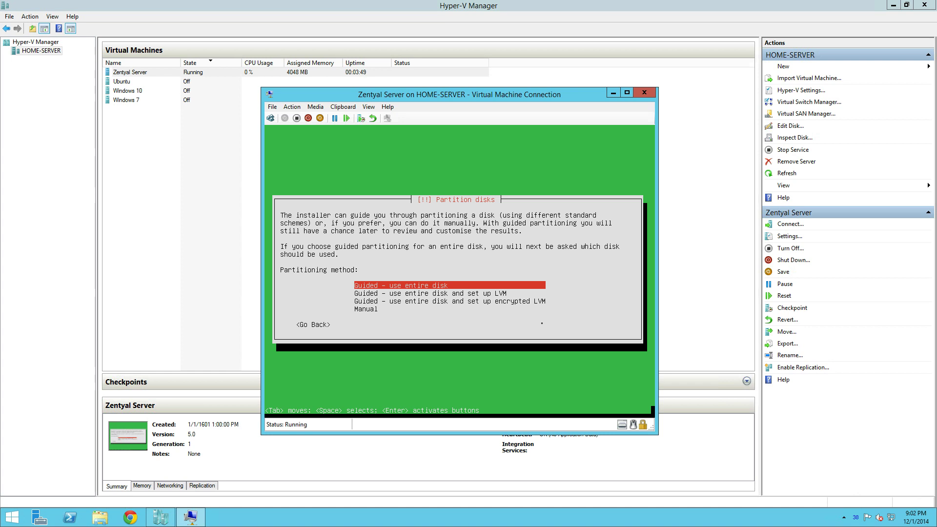
pyautogui.press('Return')
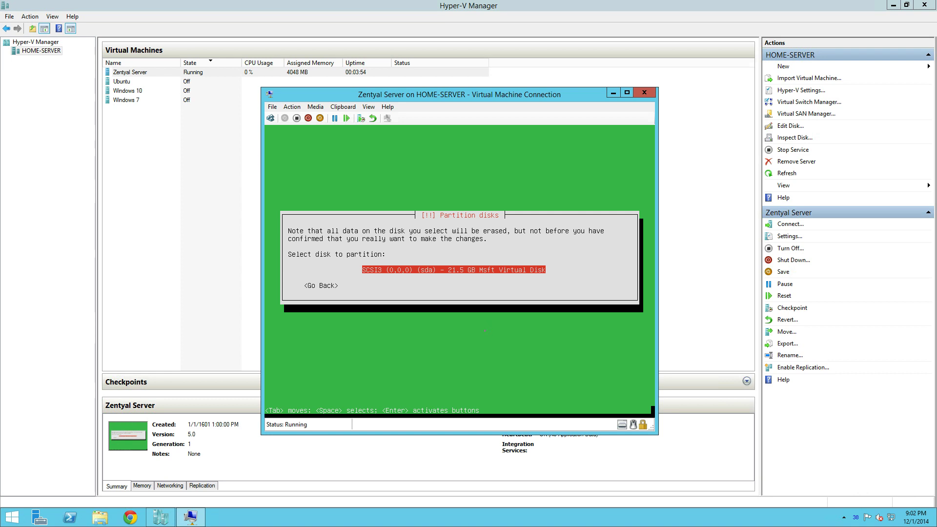
pyautogui.press('Return')
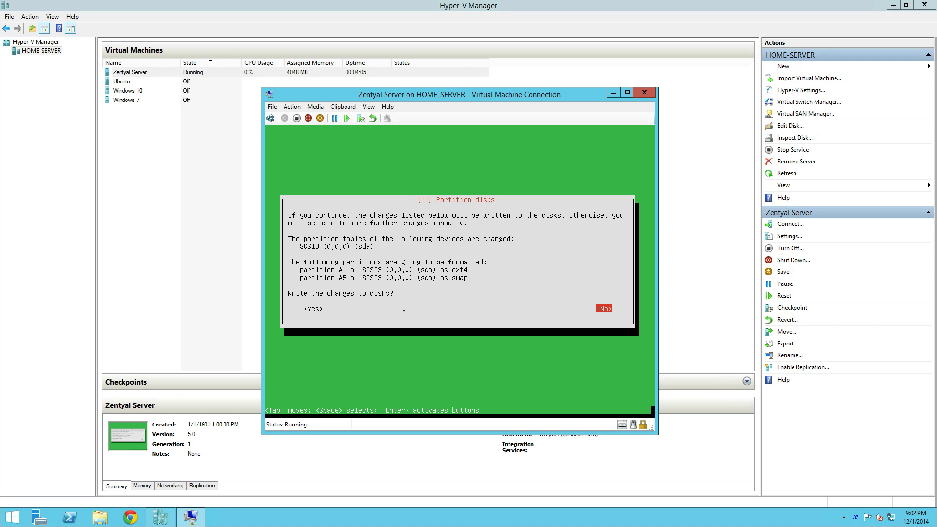
pyautogui.press('Tab')
pyautogui.press('Return')
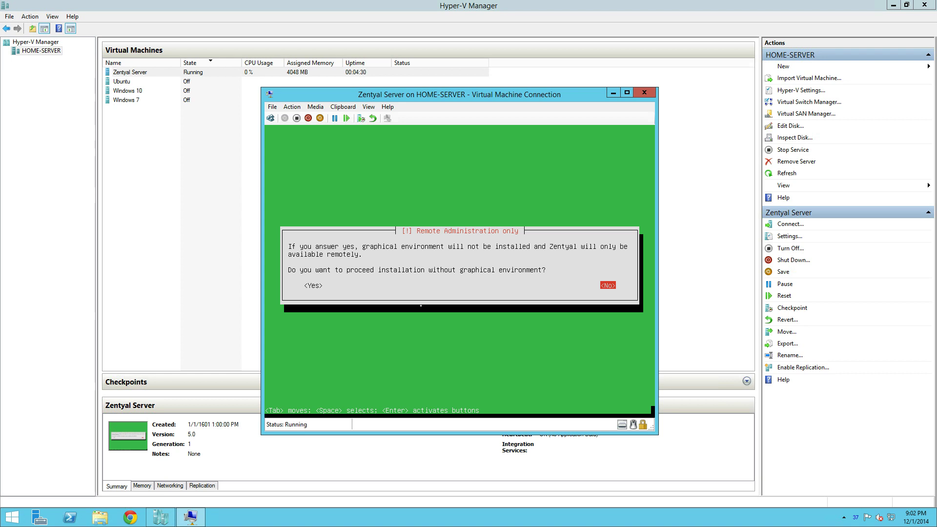
# Step: Answer No to remote-administration-only, keeping the graphical environment
pyautogui.press('Return')
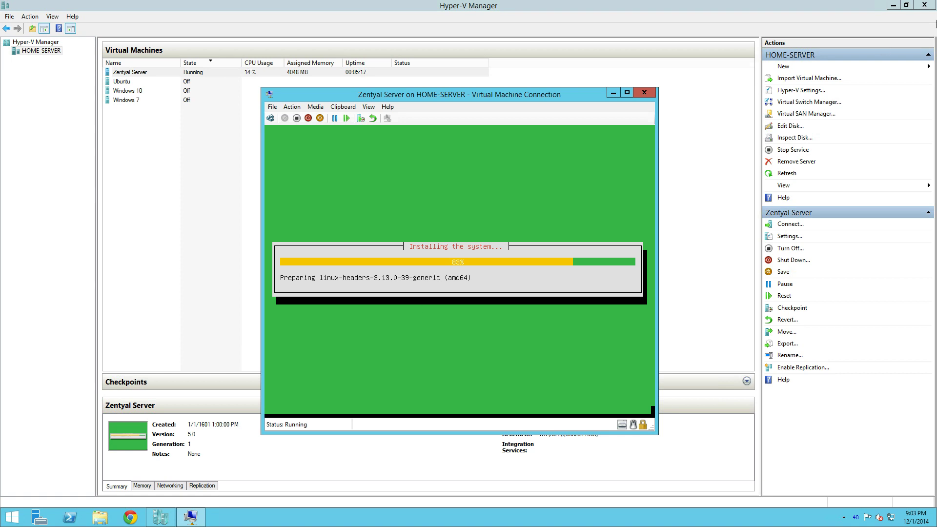
# Step: Move the VM console up, dismiss the notification, and bring the console back to the front
pyautogui.moveTo(933, 5)
pyautogui.moveTo(499, 95); pyautogui.dragTo(511, 74)
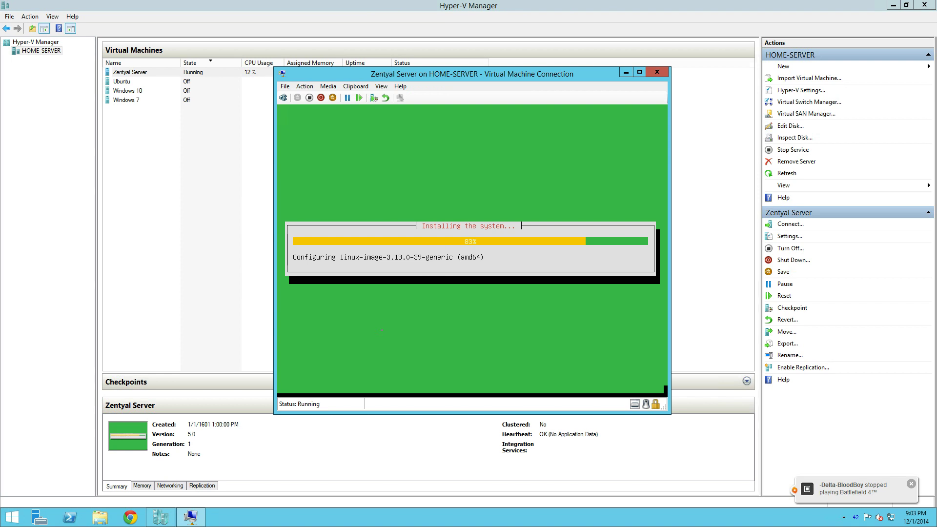
pyautogui.click(912, 485)
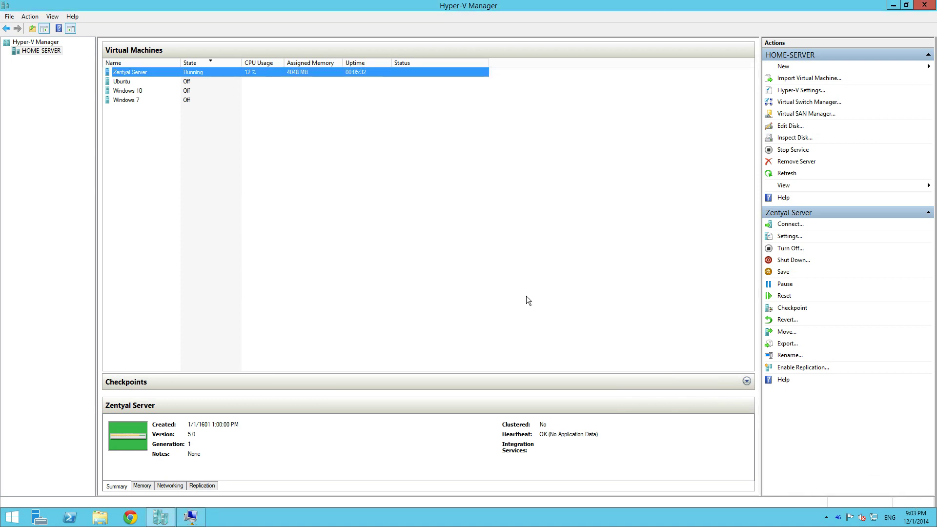
pyautogui.click(193, 520)
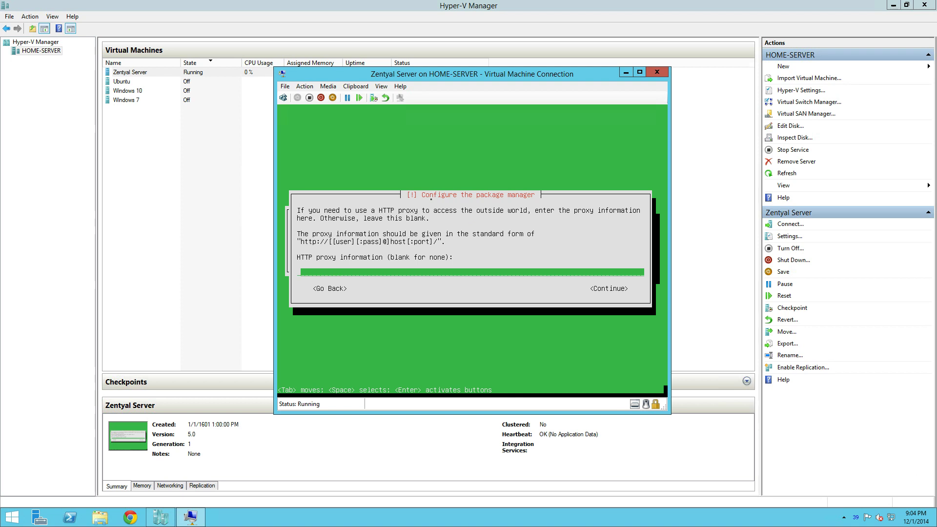
# Step: Leave the HTTP proxy blank and let the package installation run
pyautogui.press('Return')
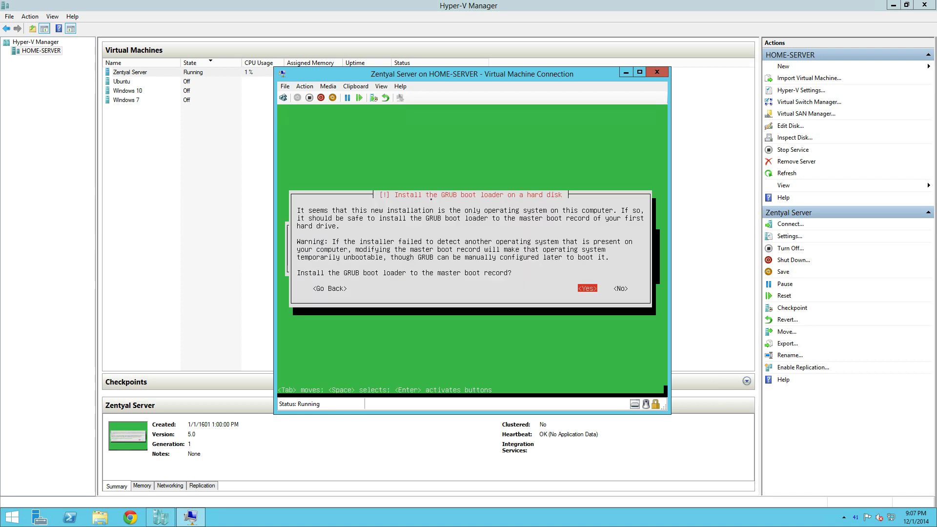
# Step: Accept GRUB on the master boot record and the UTC clock, then continue past Installation complete
pyautogui.press('Return')
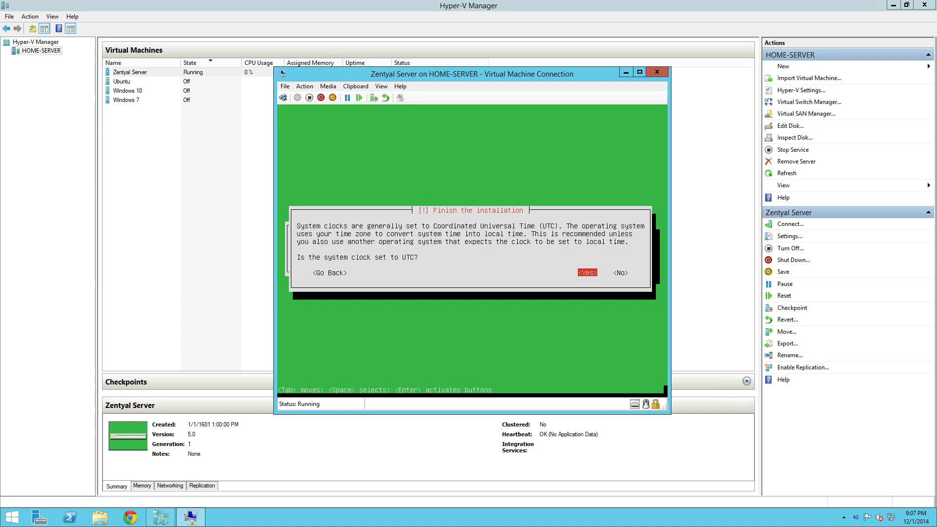
pyautogui.press('Return')
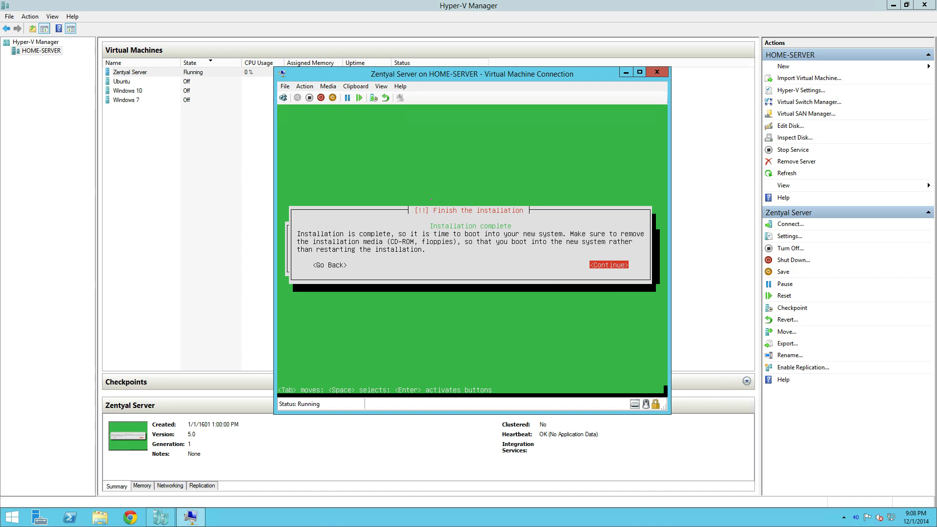
pyautogui.press('Return')
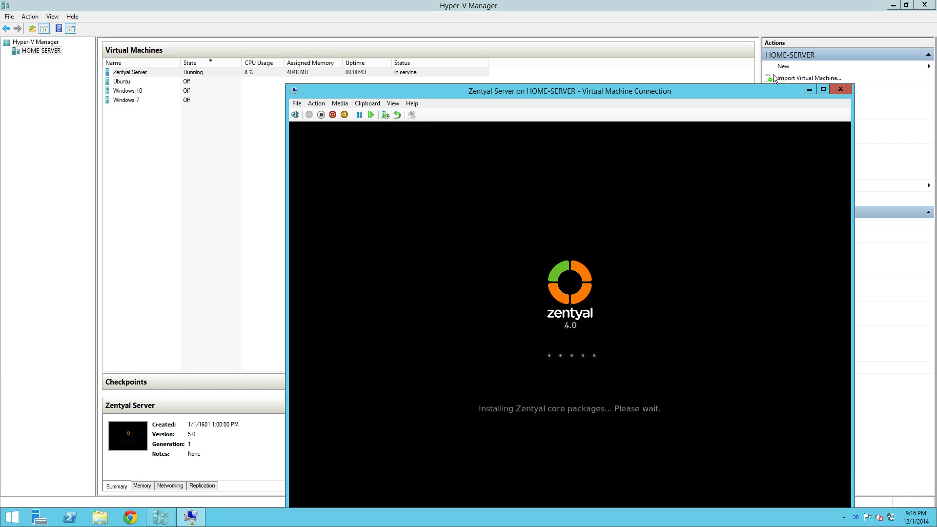
# Step: Reposition and maximize the VM console window while Zentyal boots to its Firefox login page
pyautogui.moveTo(623, 91); pyautogui.dragTo(582, 61)
pyautogui.moveTo(646, 67); pyautogui.dragTo(611, 33)
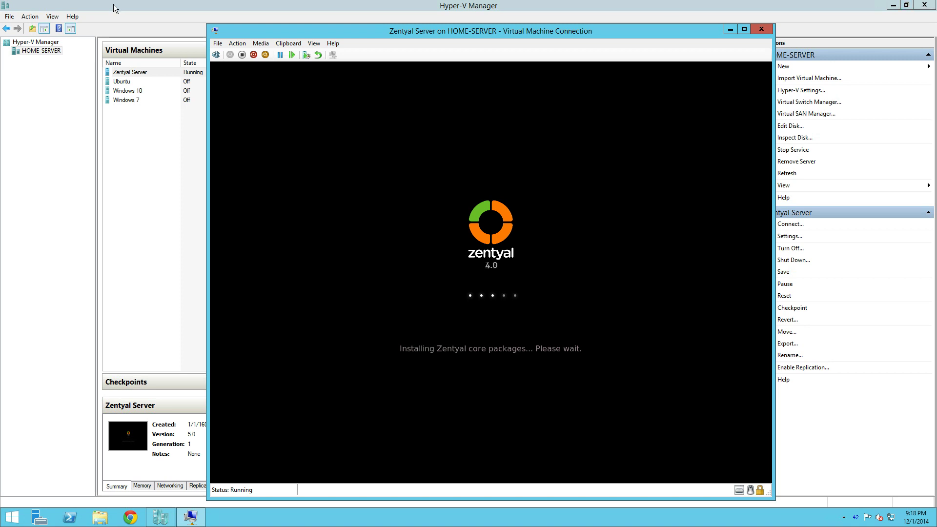
pyautogui.doubleClick(383, 28)
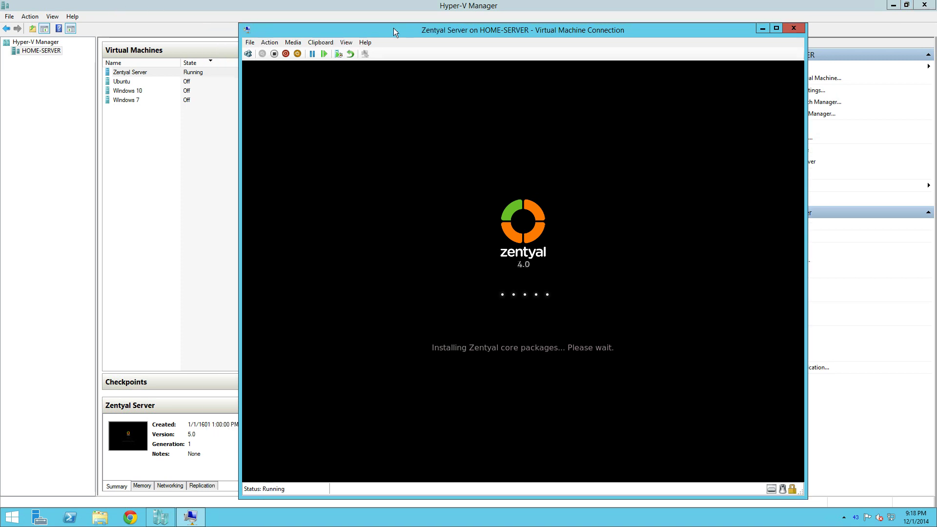
pyautogui.moveTo(424, 10); pyautogui.dragTo(698, 29)
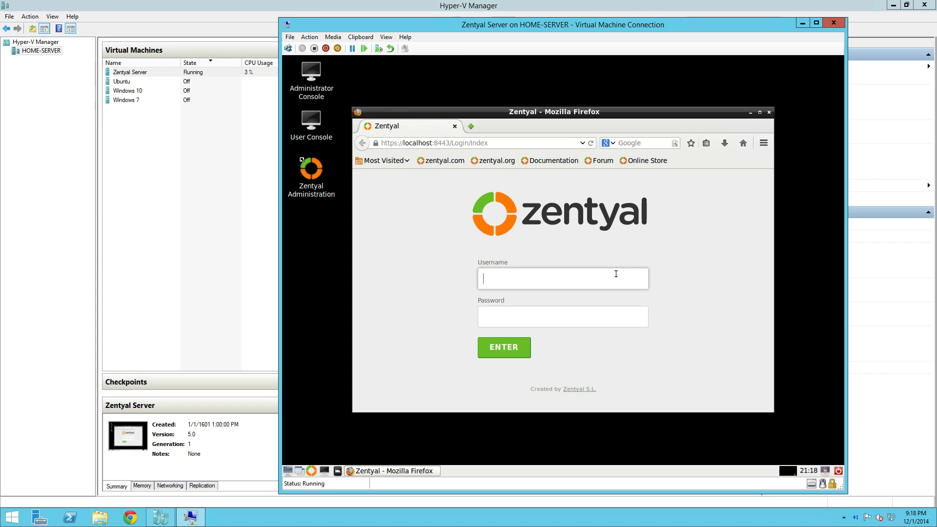
# Step: Maximize Firefox and make a first login attempt with the username and password
pyautogui.doubleClick(673, 113)
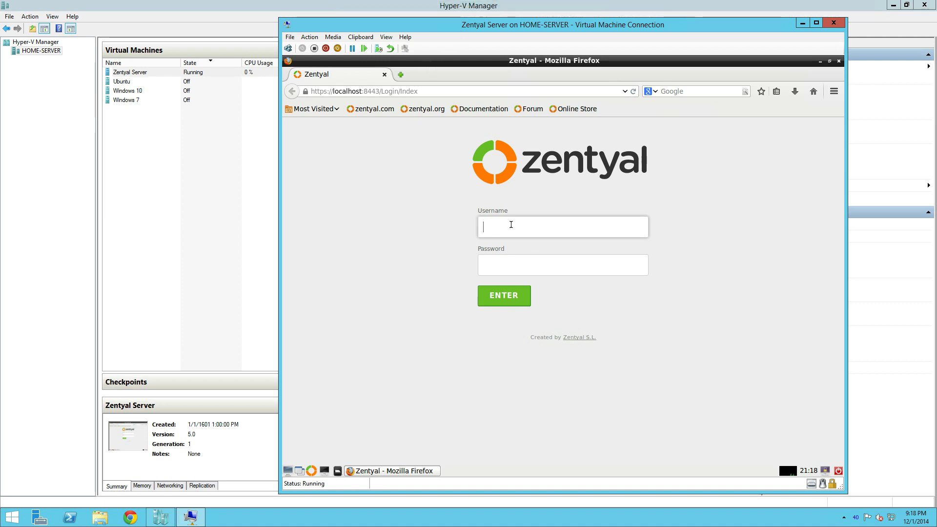
pyautogui.write('sttes')
pyautogui.press('Tab')
pyautogui.write('testtes')
pyautogui.press('BackSpace')
pyautogui.press('BackSpace')
pyautogui.press('BackSpace')
pyautogui.press('BackSpace')
pyautogui.press('BackSpace')
pyautogui.press('BackSpace')
pyautogui.press('BackSpace')
pyautogui.write('testtes')
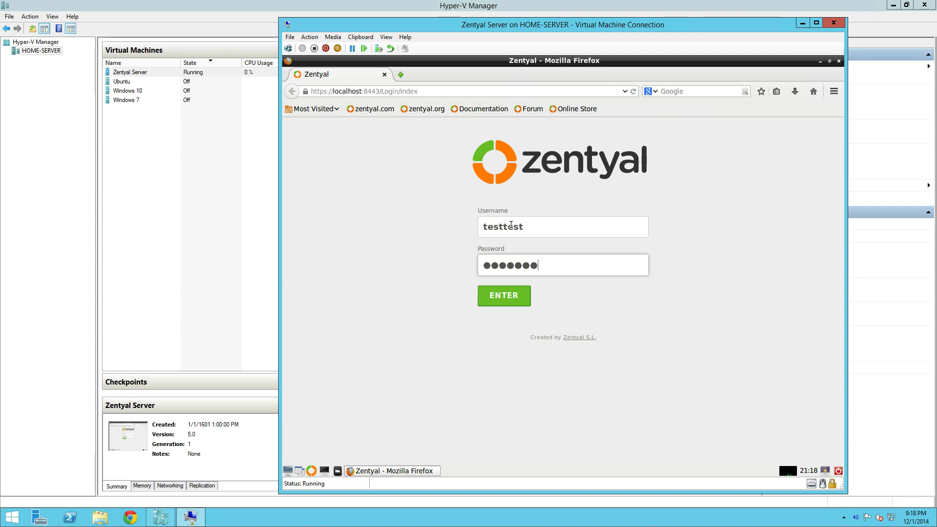
pyautogui.write('t')
pyautogui.press('Return')
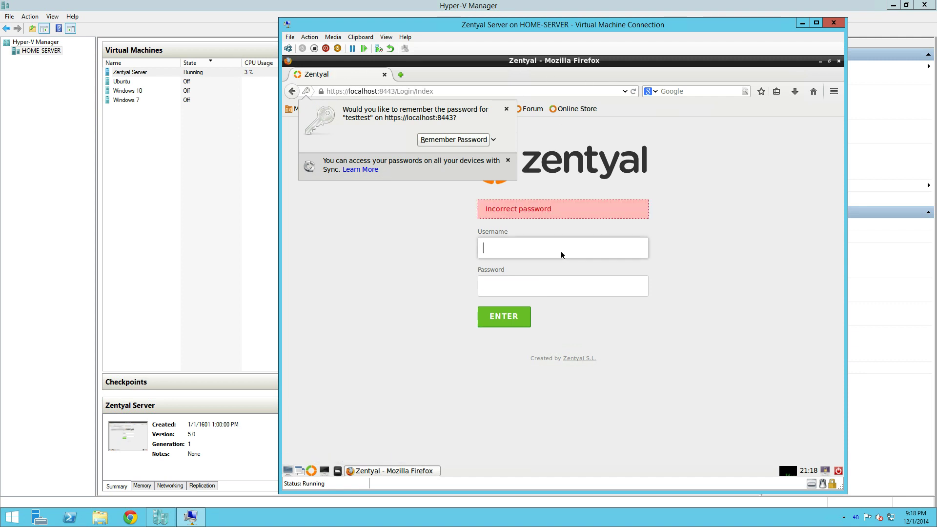
# Step: Dismiss the save-password offer, re-enter the credentials, remove the duplicated username text, and log in again
pyautogui.click(506, 109)
pyautogui.click(507, 243)
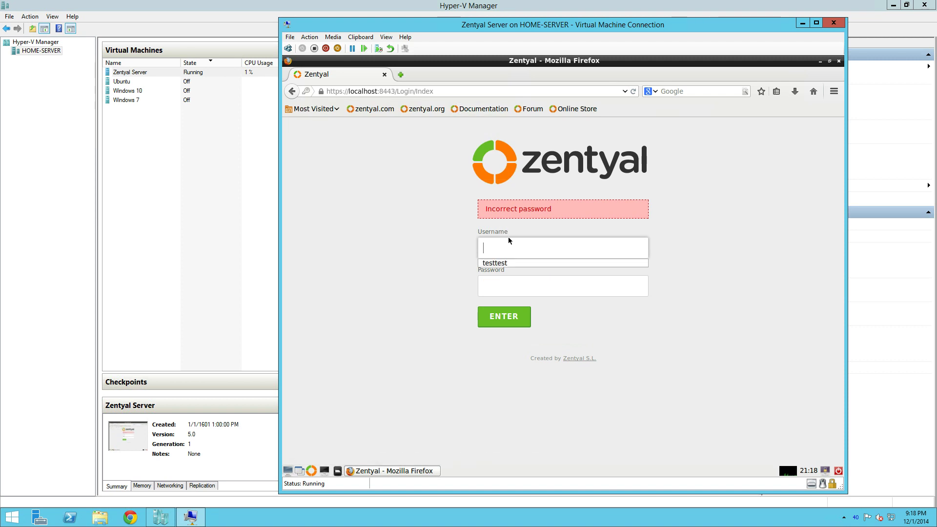
pyautogui.click(505, 264)
pyautogui.click(507, 287)
pyautogui.write('••••••••')
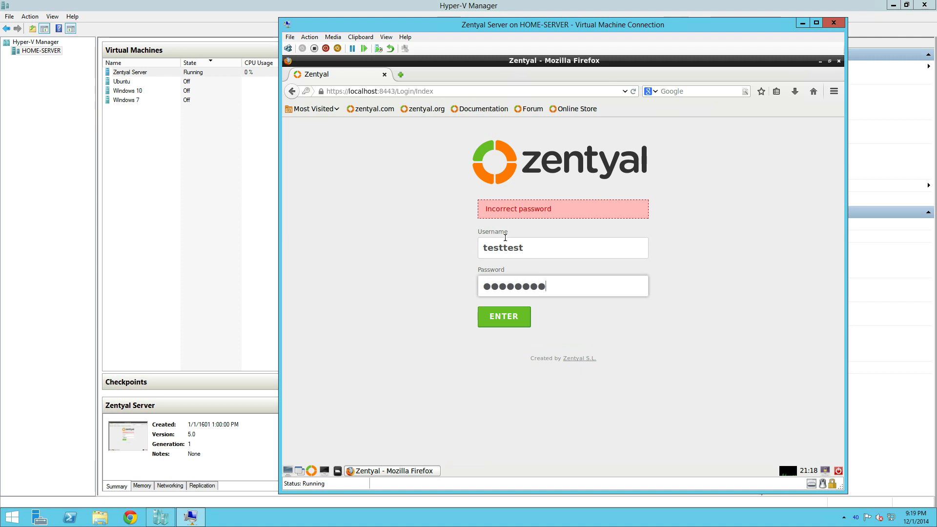
pyautogui.moveTo(542, 246); pyautogui.dragTo(506, 252)
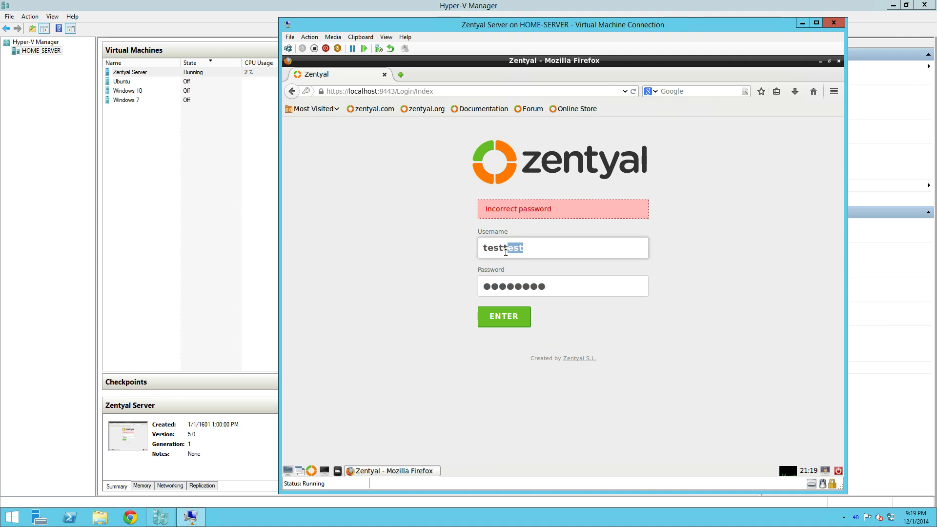
pyautogui.press('BackSpace')
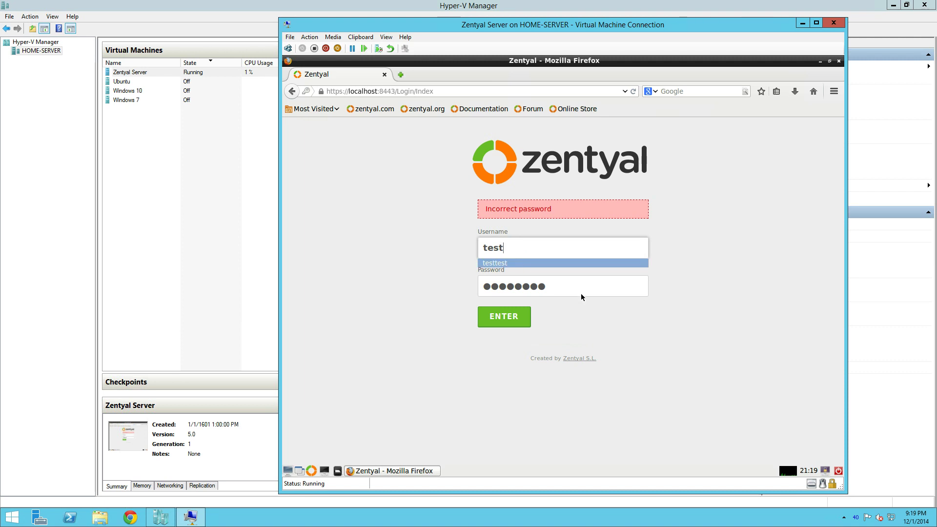
pyautogui.press('Return')
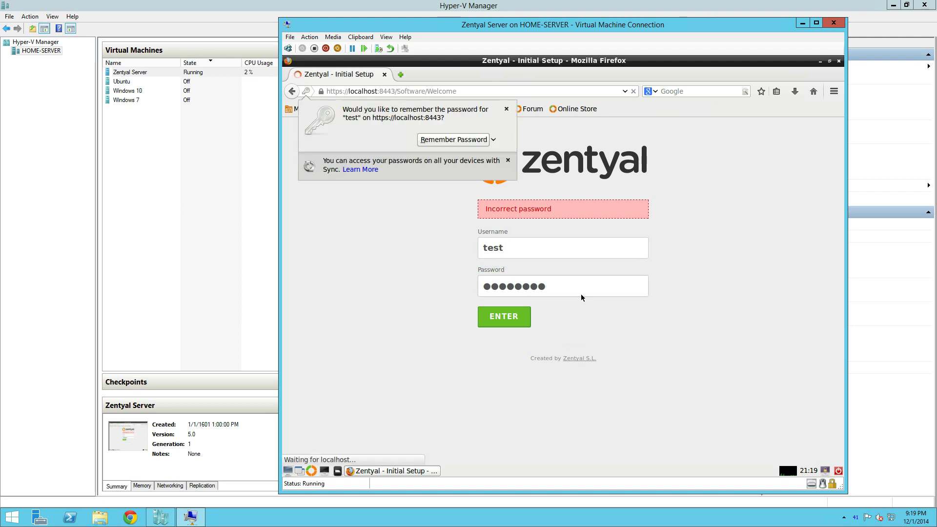
# Step: Continue to package selection and tick Firewall, DHCP, DNS, Domain Controller and Mail tiles
pyautogui.click(506, 109)
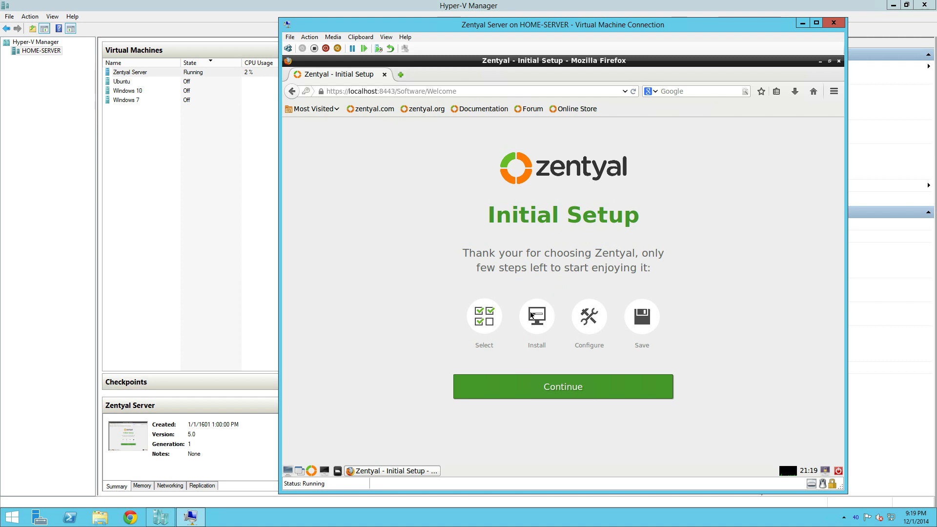
pyautogui.click(562, 392)
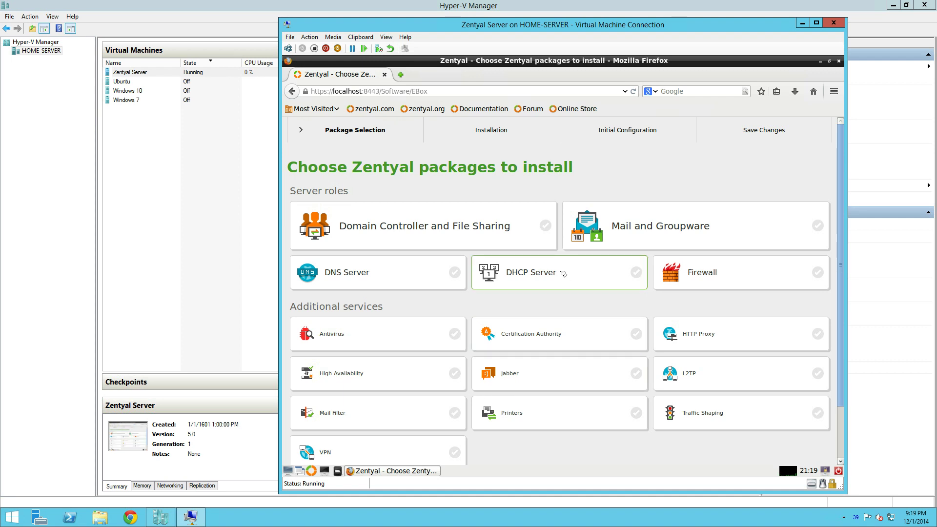
pyautogui.scroll(-3, 564, 274)
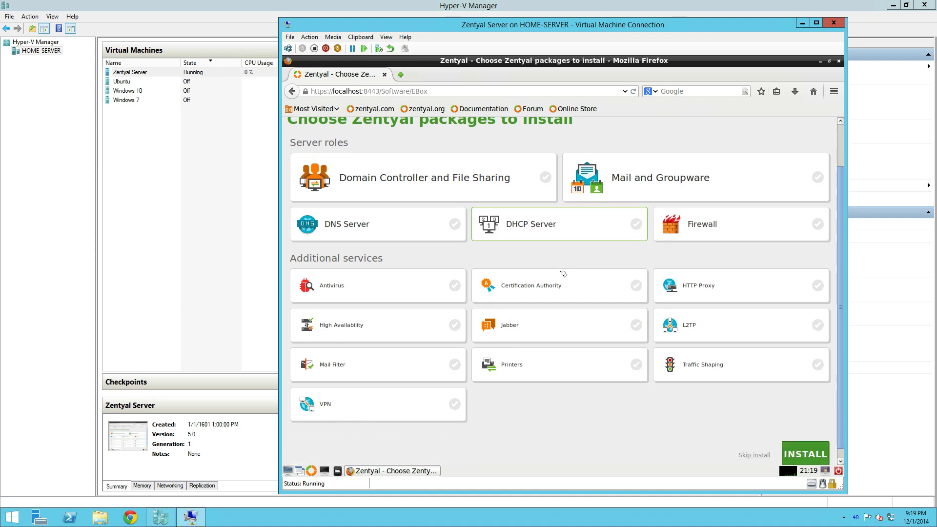
pyautogui.scroll(2, 635, 264)
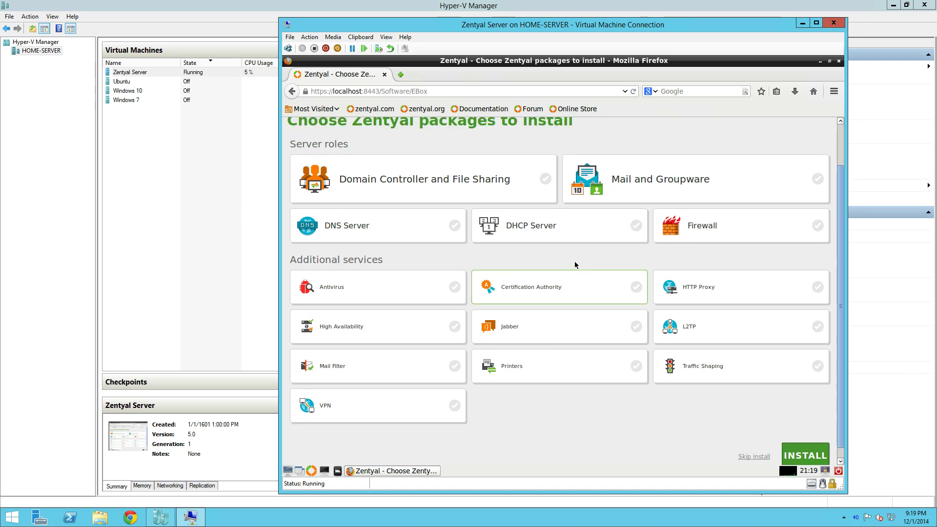
pyautogui.click(704, 256)
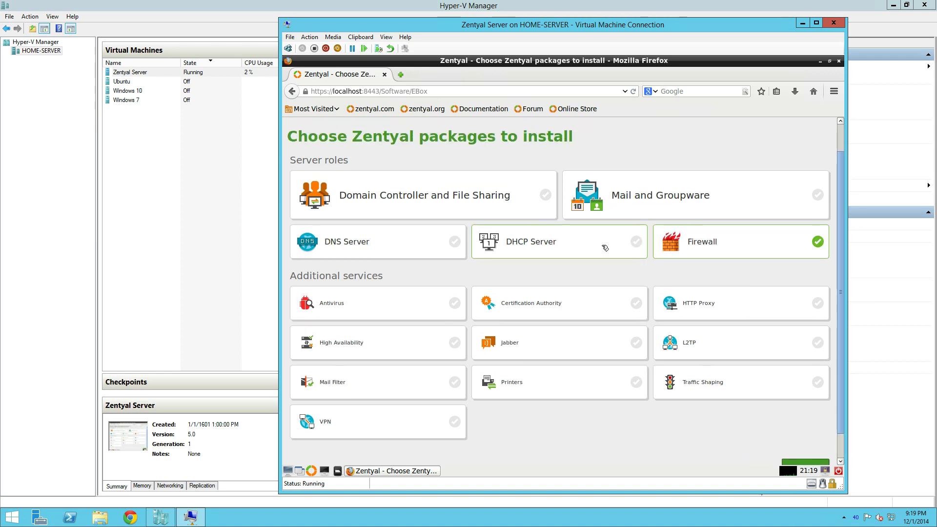
pyautogui.click(605, 248)
pyautogui.click(441, 239)
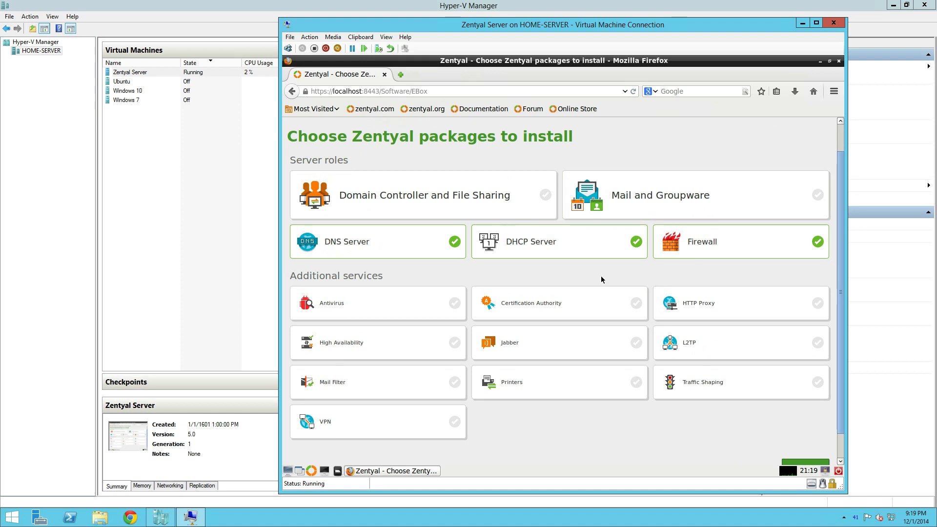
pyautogui.click(533, 209)
pyautogui.click(631, 206)
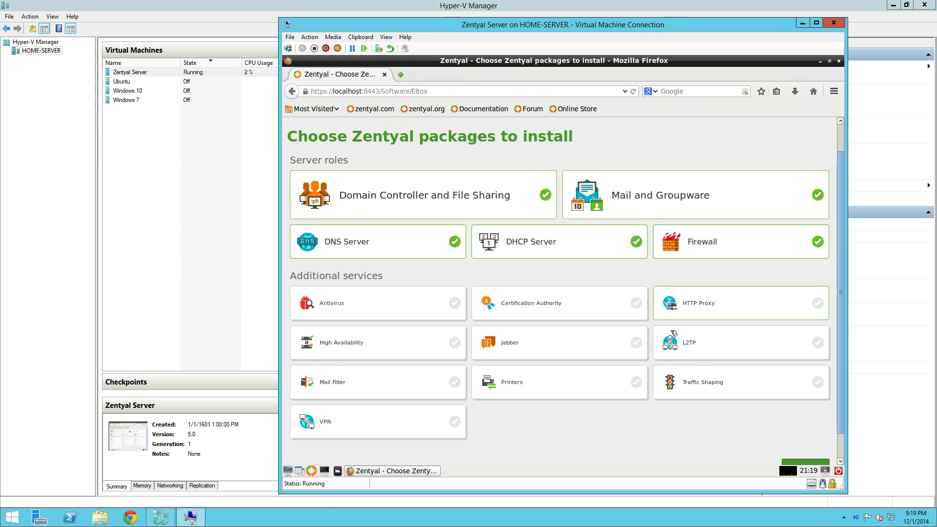
# Step: Deselect the DHCP, Firewall, Mail, Domain Controller and DNS Server packages again
pyautogui.scroll(-1, 688, 361)
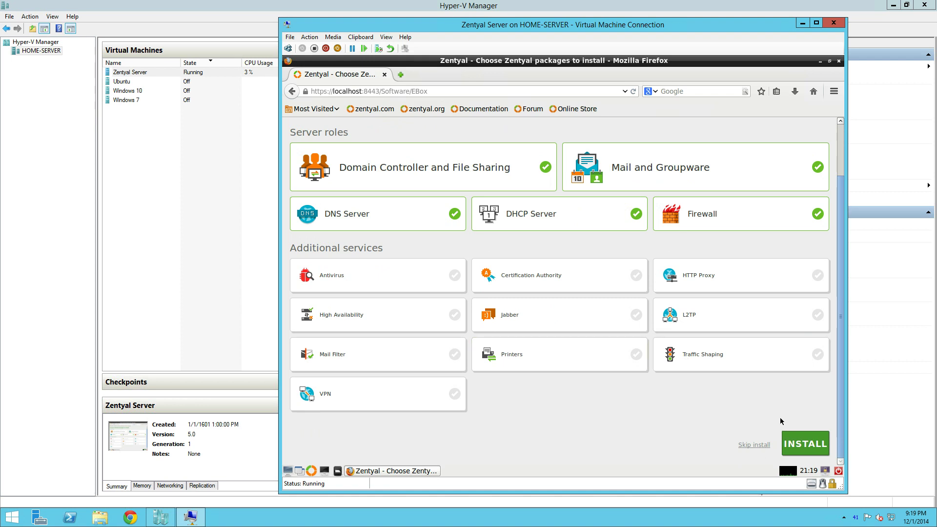
pyautogui.click(552, 214)
pyautogui.click(661, 214)
pyautogui.click(663, 181)
pyautogui.click(527, 180)
pyautogui.doubleClick(445, 226)
pyautogui.click(428, 211)
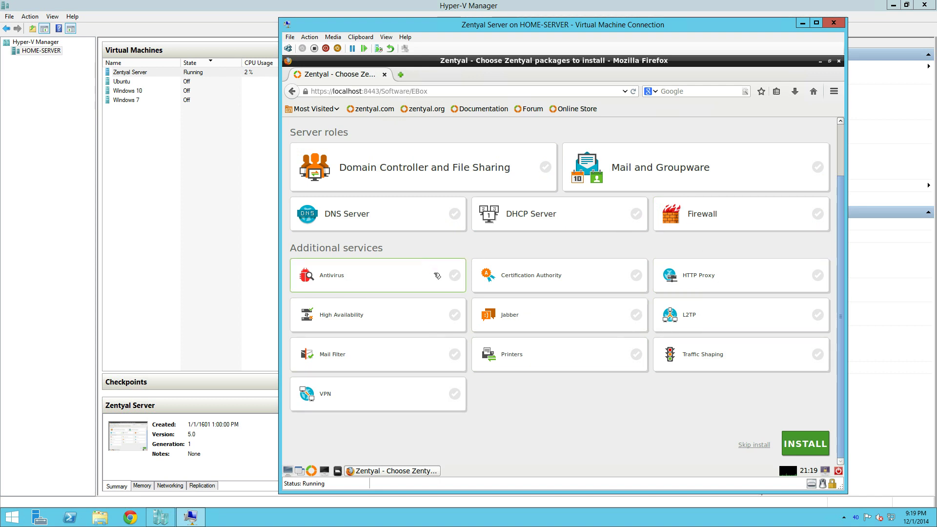
# Step: Select Certification Authority, Antivirus and Firewall, then start the installation
pyautogui.click(575, 276)
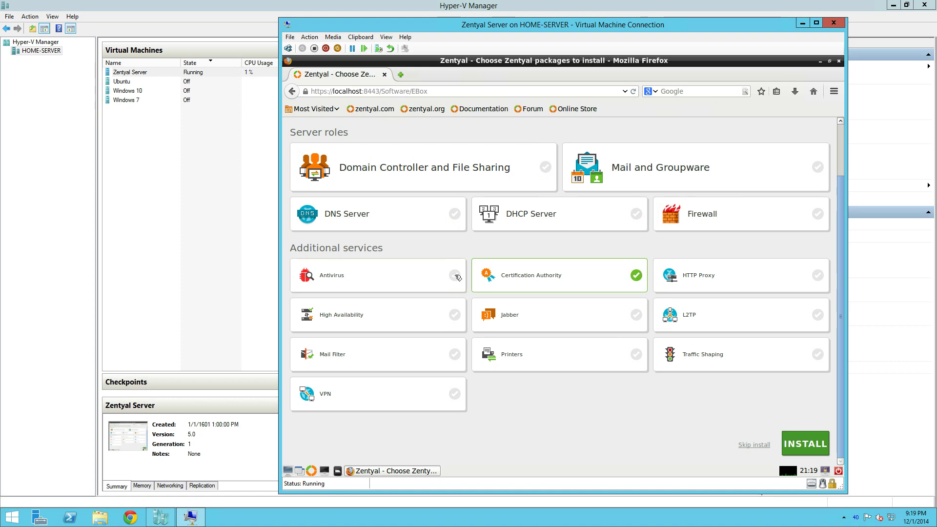
pyautogui.click(418, 275)
pyautogui.click(727, 222)
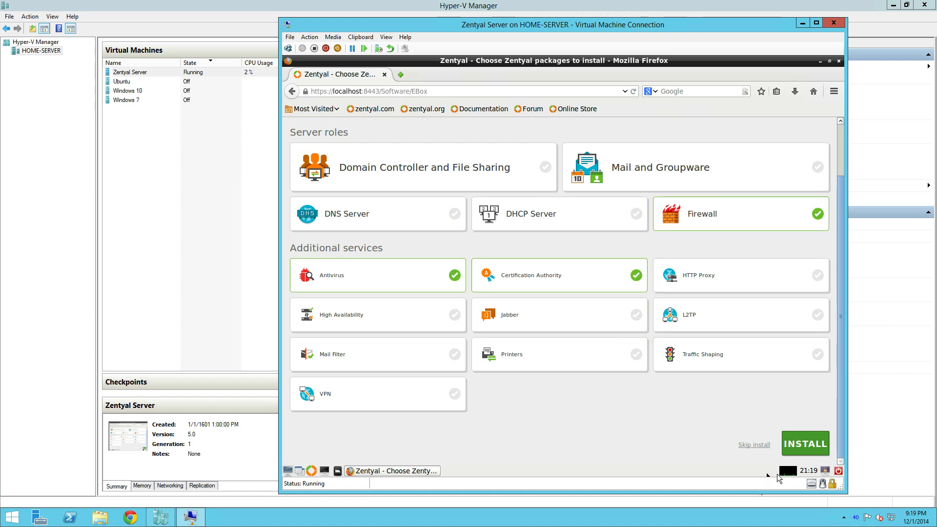
pyautogui.click(805, 437)
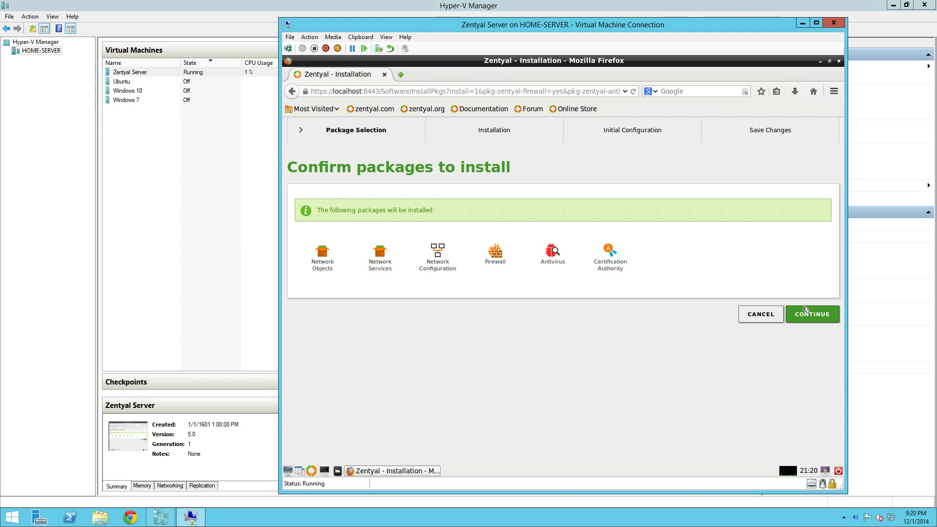
# Step: Confirm the six listed packages and let them install until the network interfaces wizard loads
pyautogui.click(817, 318)
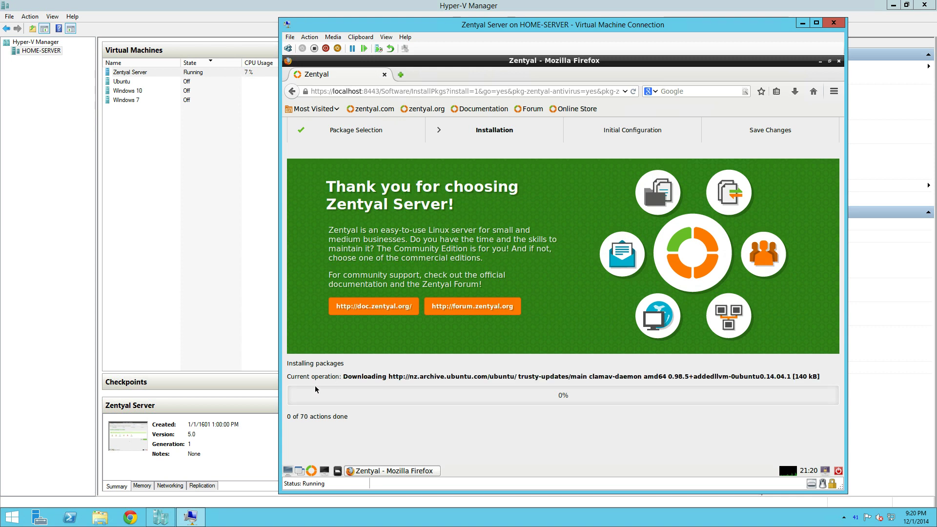
pyautogui.moveTo(352, 377); pyautogui.dragTo(507, 384)
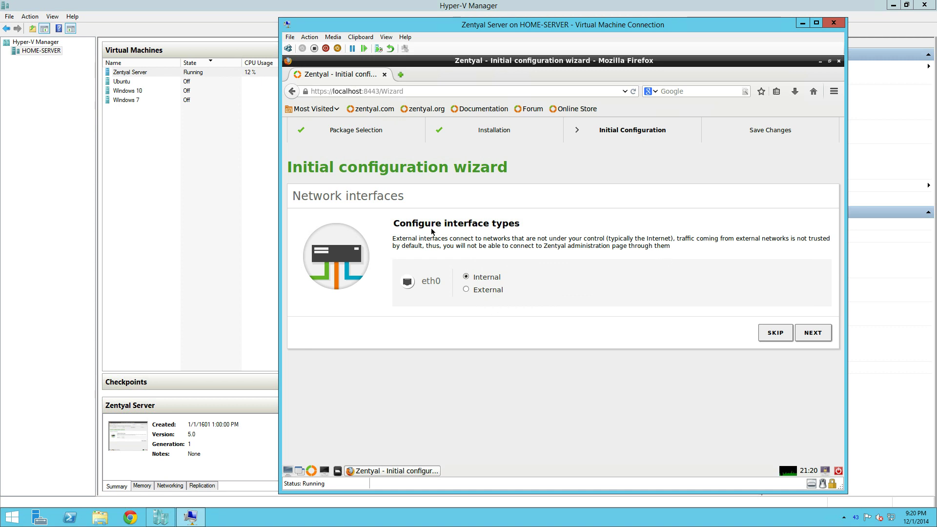
# Step: Keep eth0 as Internal and switch its addressing method to Static
pyautogui.moveTo(393, 239); pyautogui.dragTo(700, 250)
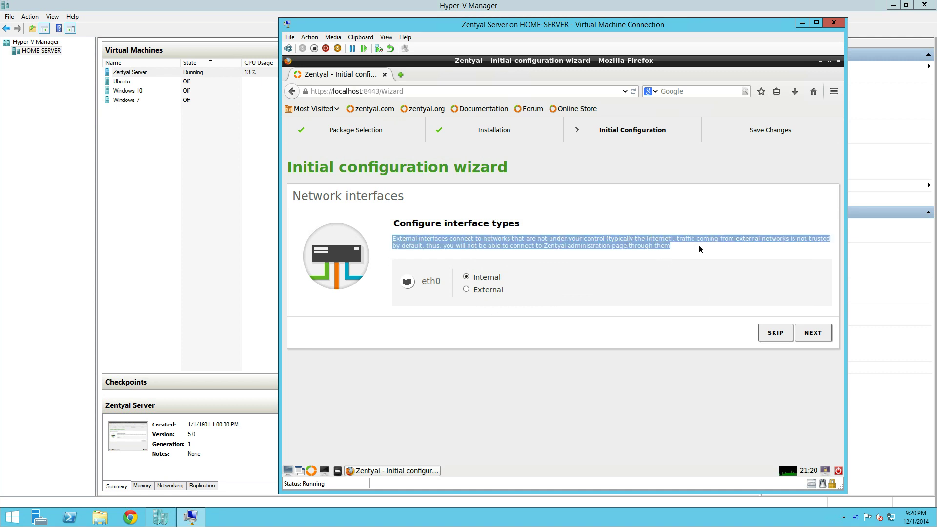
pyautogui.click(813, 332)
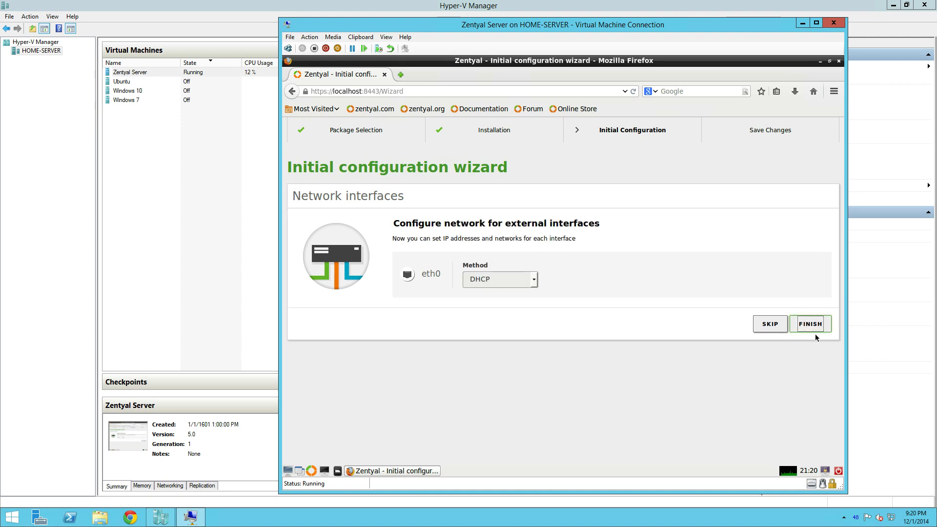
pyautogui.click(530, 280)
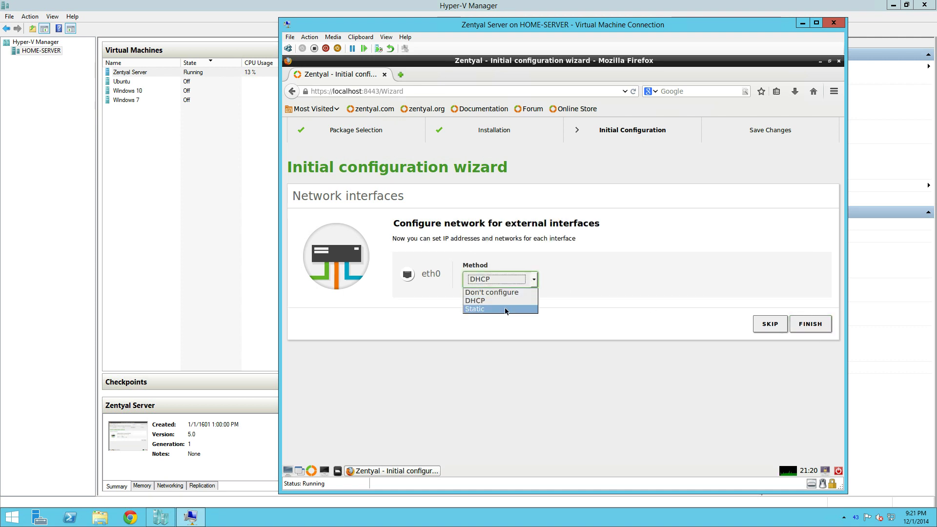
pyautogui.click(533, 309)
# Step: Enter IP 10.1.1.50, gateway 10.1.1.1 and DNS 10.1.1.2, then finish the wizard
pyautogui.click(608, 281)
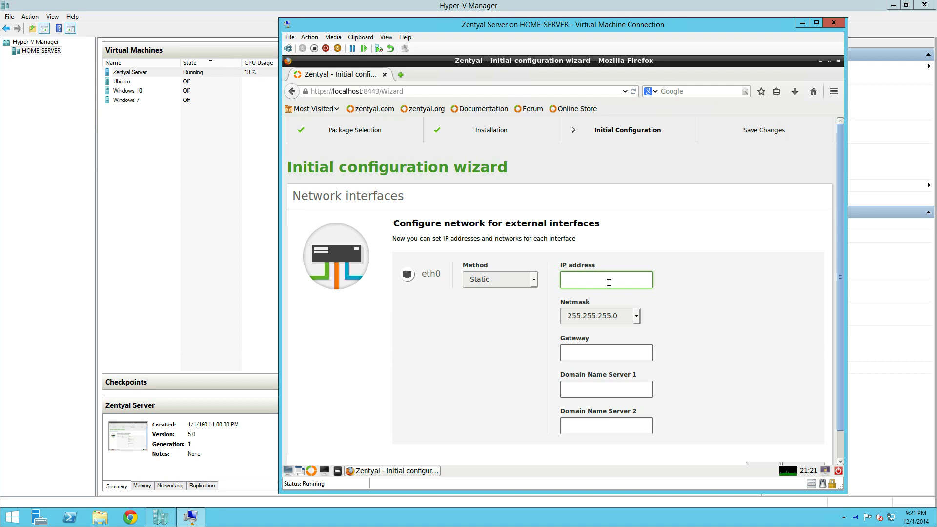
pyautogui.write('10.1.1.5')
pyautogui.doubleClick(594, 278)
pyautogui.click(608, 280)
pyautogui.write('0')
pyautogui.click(585, 351)
pyautogui.write('10.1.1.1')
pyautogui.click(586, 387)
pyautogui.write('1')
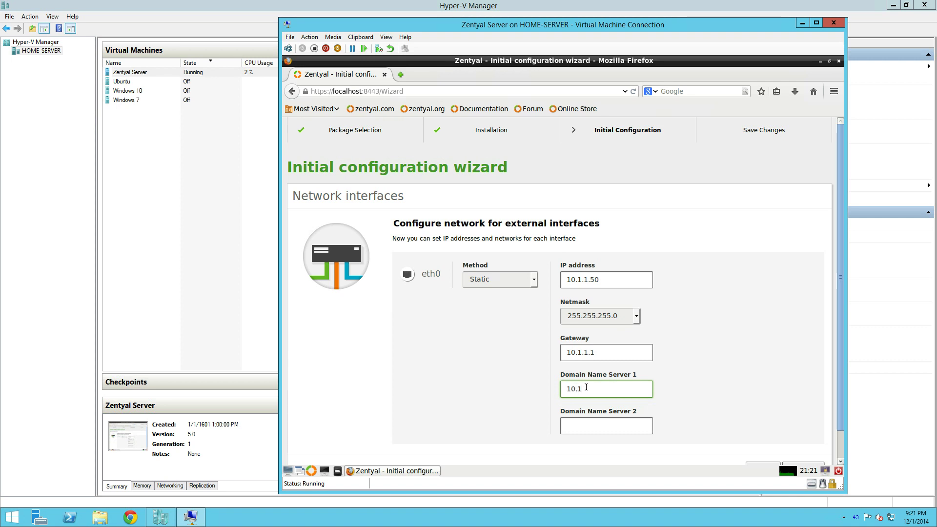
pyautogui.write('0.1.1.2')
pyautogui.scroll(-1, 757, 379)
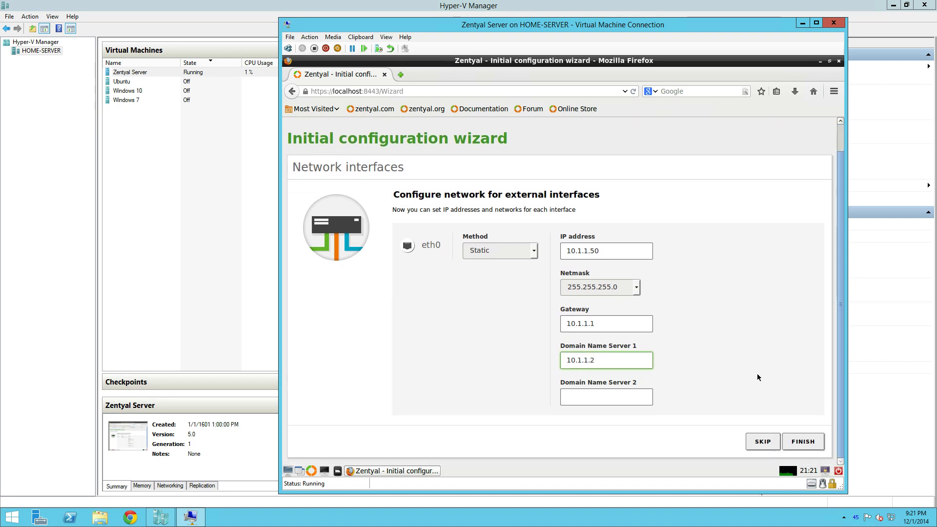
pyautogui.click(803, 441)
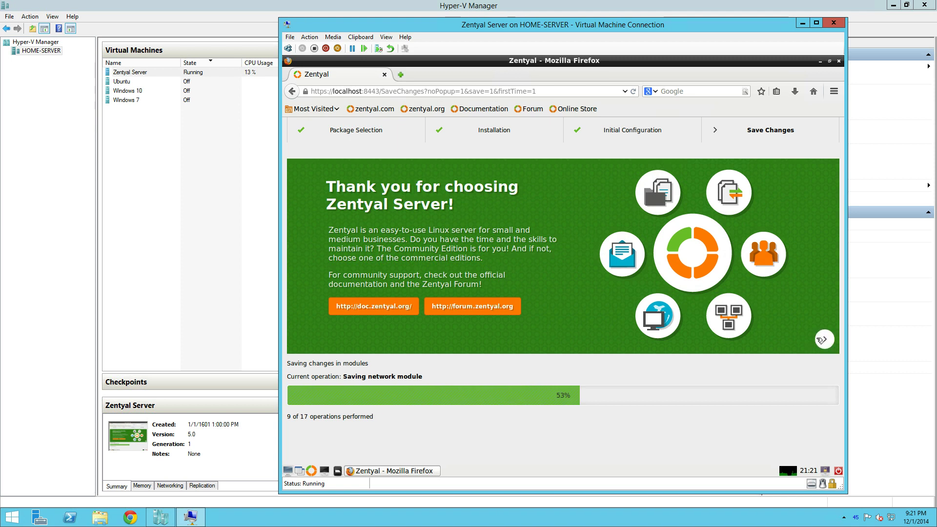
# Step: Page through the five promotional slides after saving, then go to the Zentyal dashboard
pyautogui.click(824, 341)
pyautogui.click(824, 341)
pyautogui.click(824, 340)
pyautogui.click(824, 341)
pyautogui.click(823, 341)
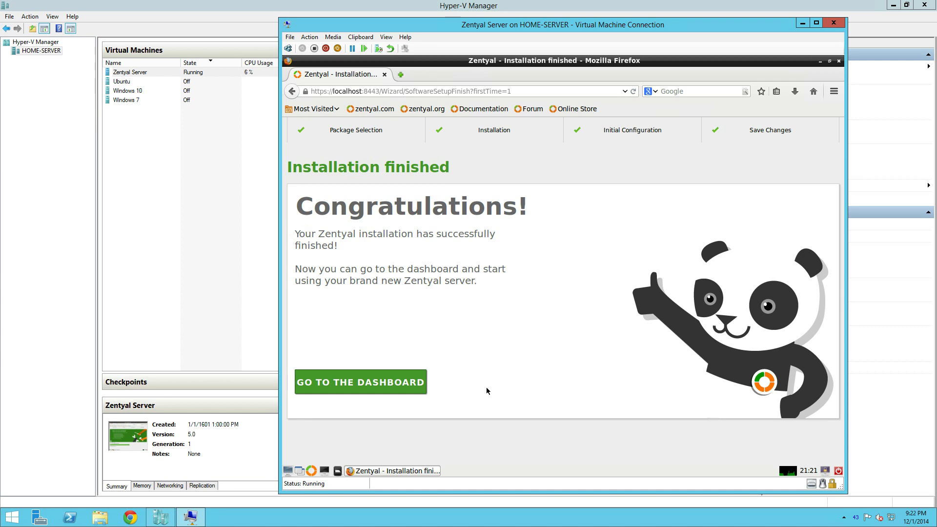
pyautogui.click(333, 387)
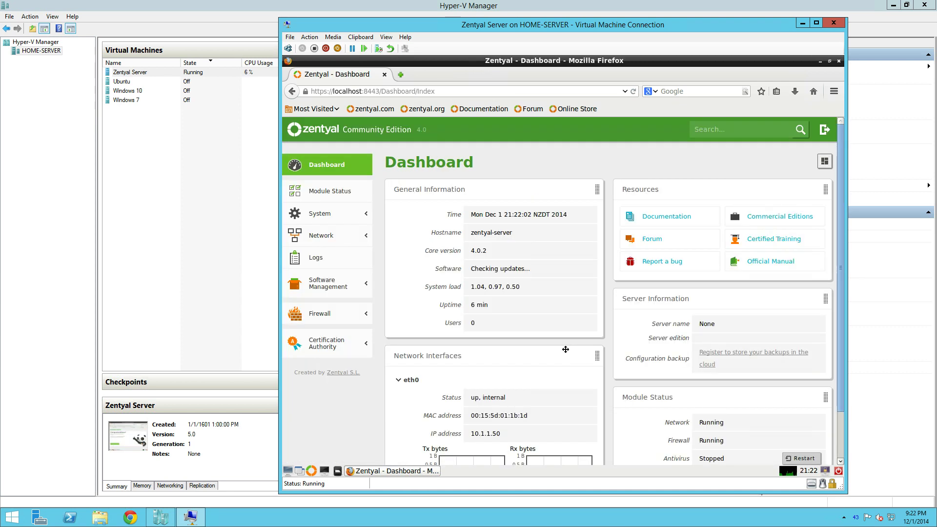
# Step: Scroll through the Dashboard showing eth0 internal at 10.1.1.50
pyautogui.scroll(-2, 565, 349)
pyautogui.scroll(2, 565, 349)
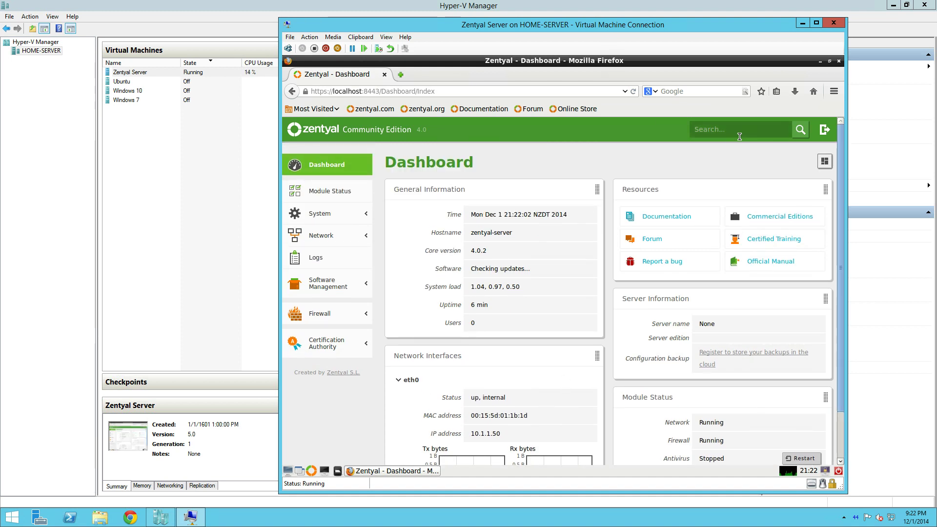
pyautogui.scroll(-2, 701, 233)
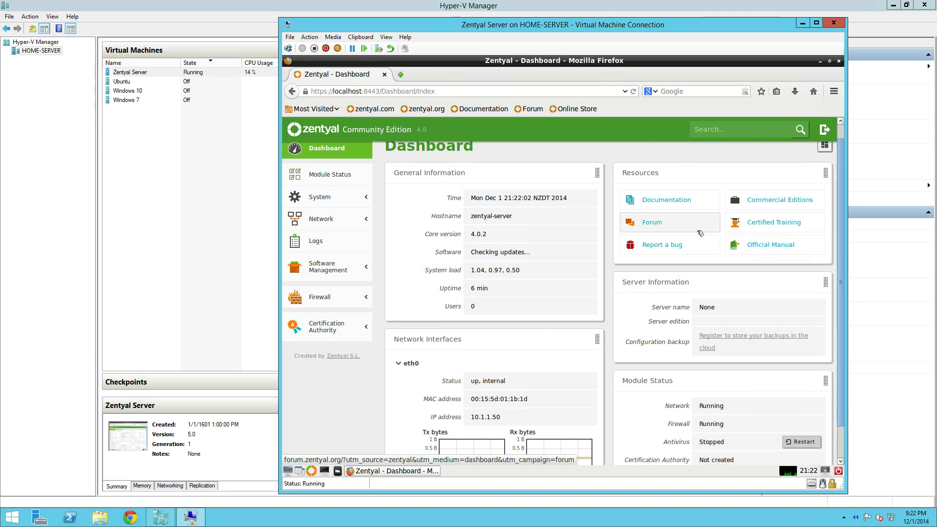
pyautogui.scroll(2, 696, 230)
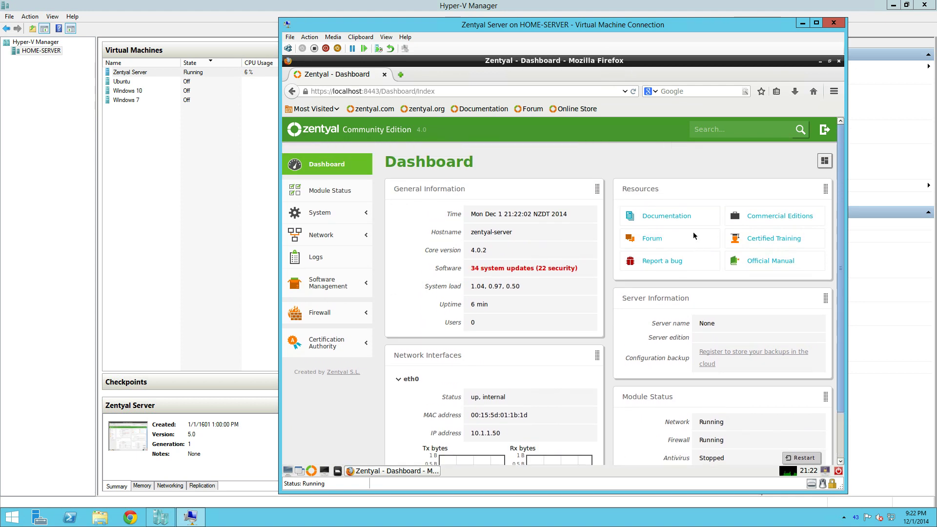
# Step: Review the 34 available system updates, return to the Dashboard, and open Firefox's menus
pyautogui.click(520, 269)
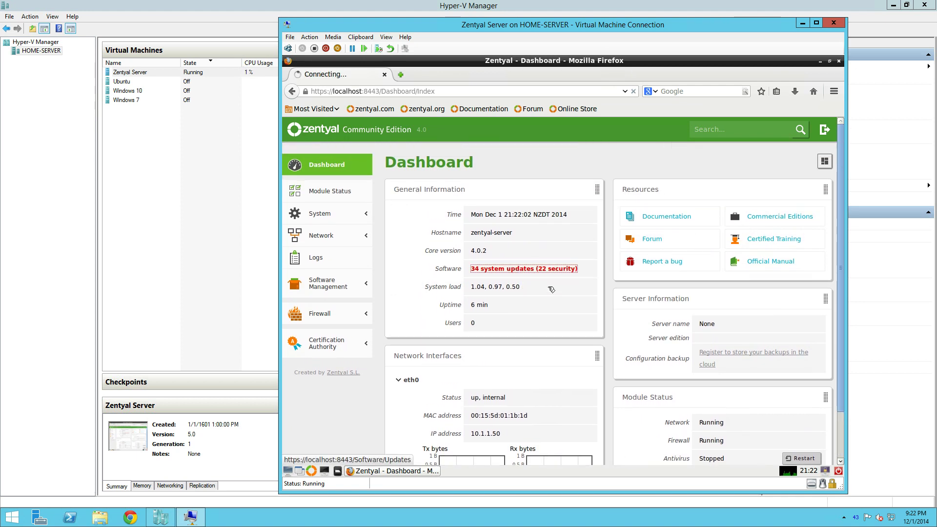
pyautogui.scroll(-7, 556, 303)
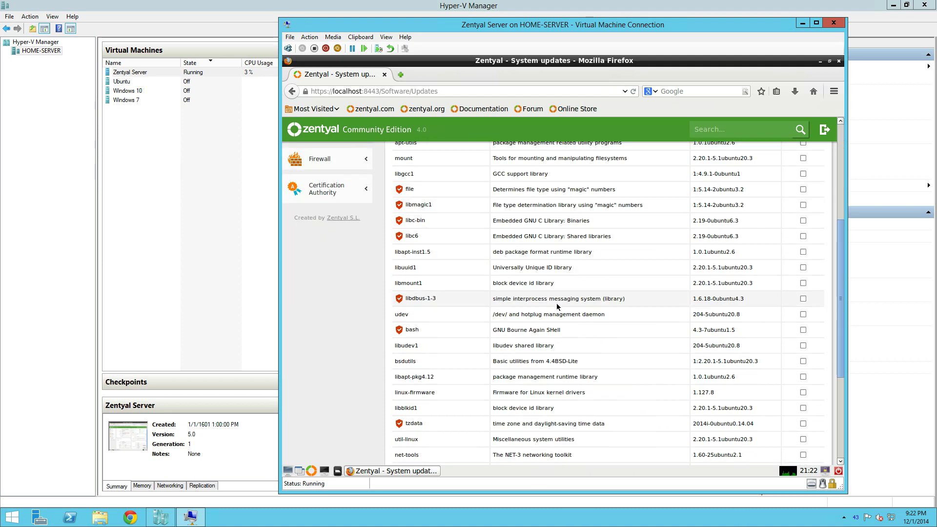
pyautogui.scroll(4, 562, 308)
pyautogui.scroll(5, 562, 308)
pyautogui.click(325, 164)
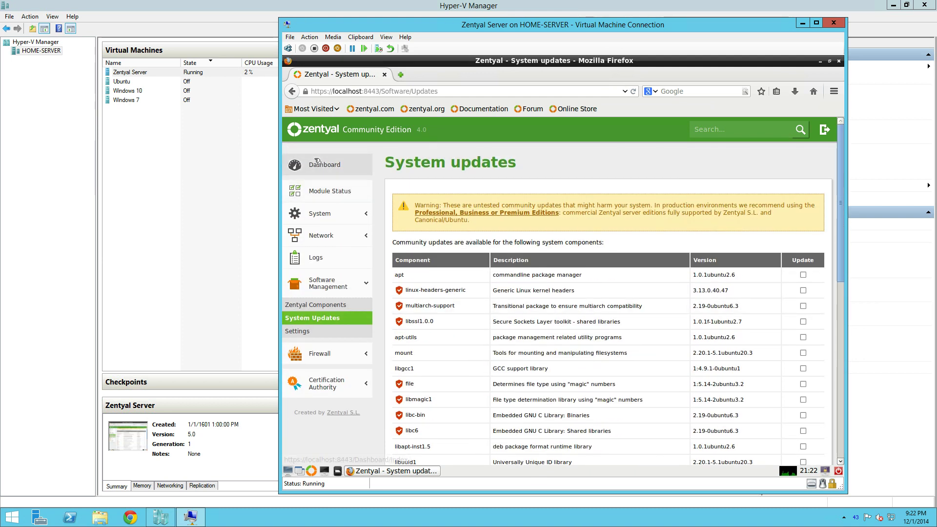
pyautogui.scroll(-2, 512, 316)
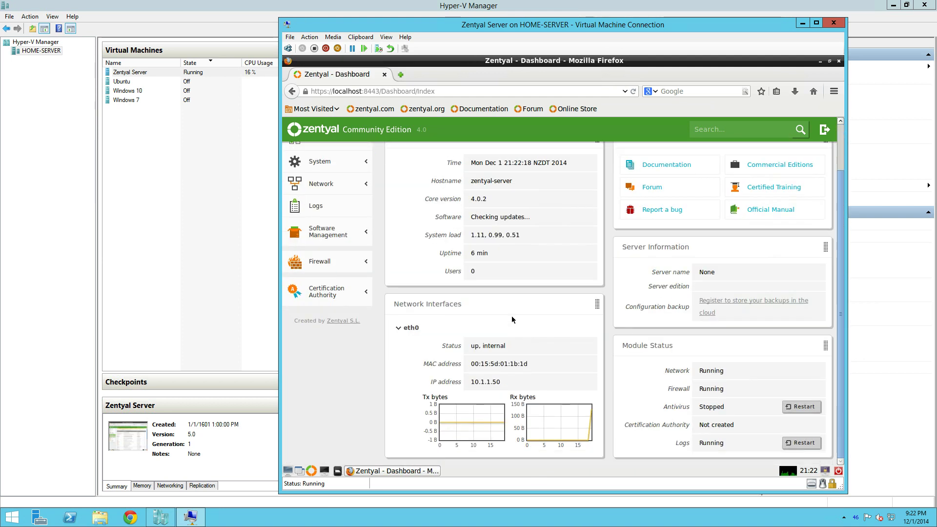
pyautogui.scroll(2, 512, 316)
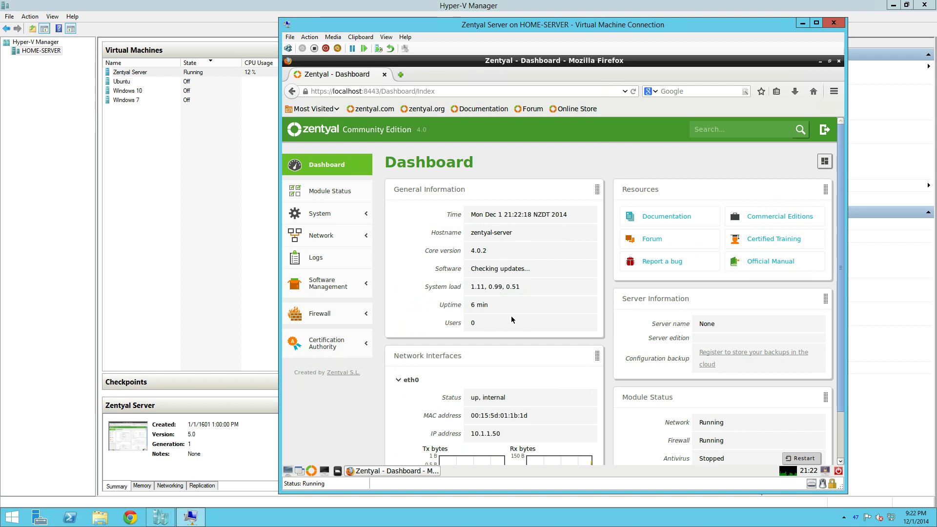
pyautogui.hotkey('alt', 'f')
pyautogui.press('Right')
pyautogui.press('Right')
pyautogui.press('Right')
pyautogui.press('Right')
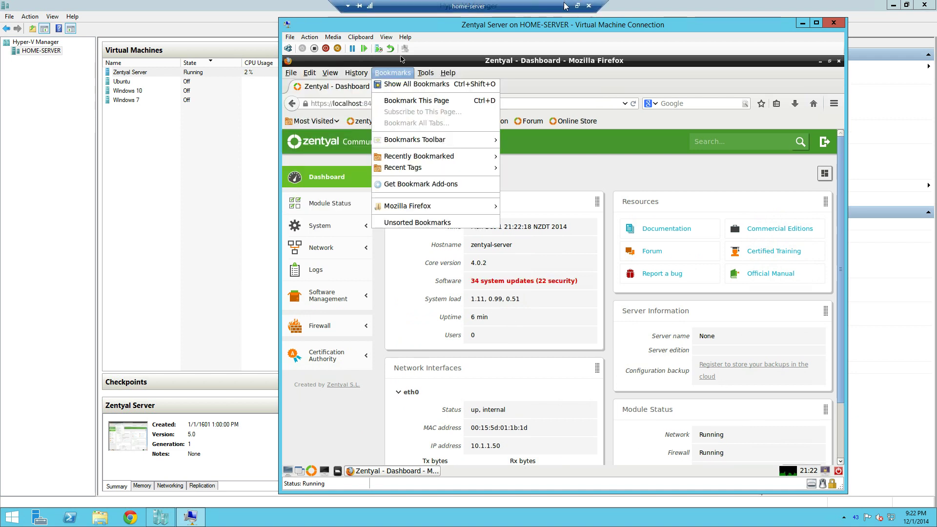